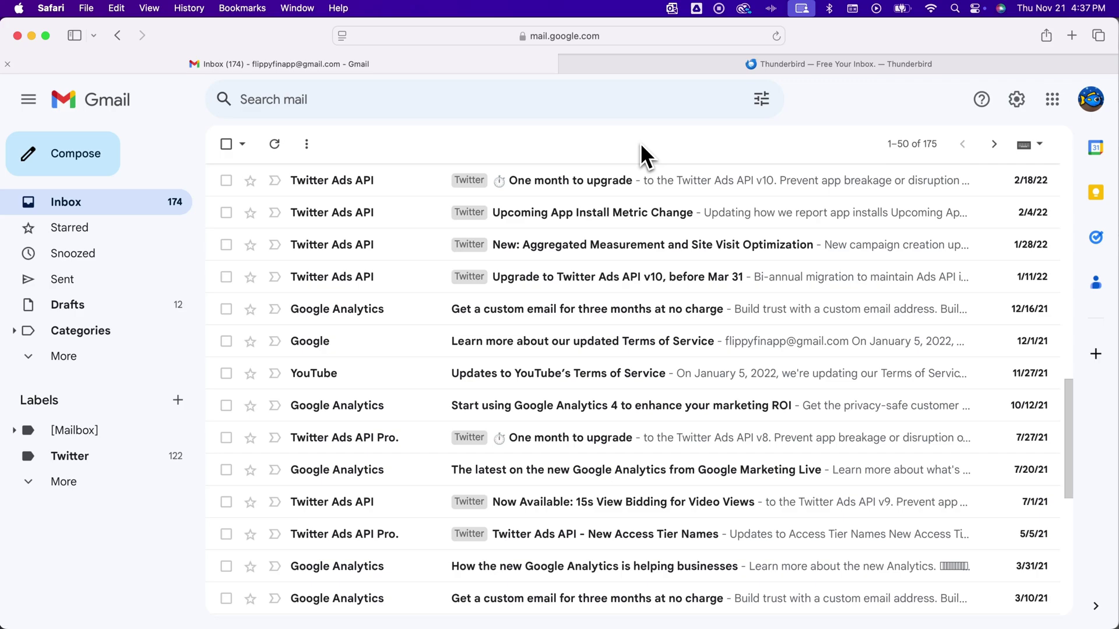
- List all emails from the Twitter Ads API sender, then return to the full Gmail Inbox
{"action": "right_click", "coordinate": [426, 285]}
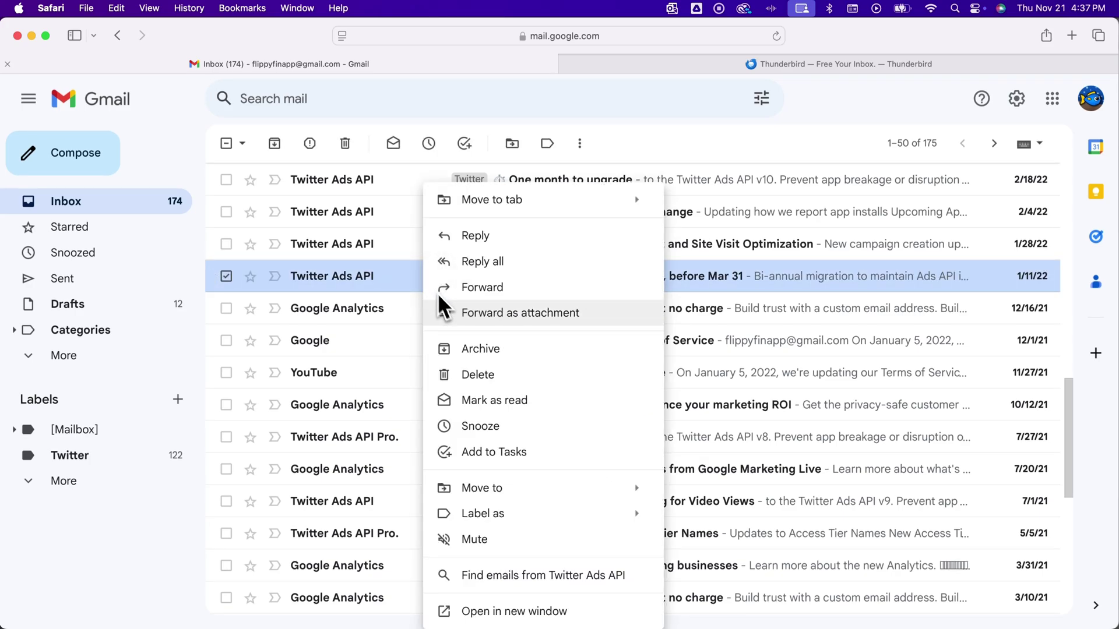
{"action": "left_click", "coordinate": [594, 578]}
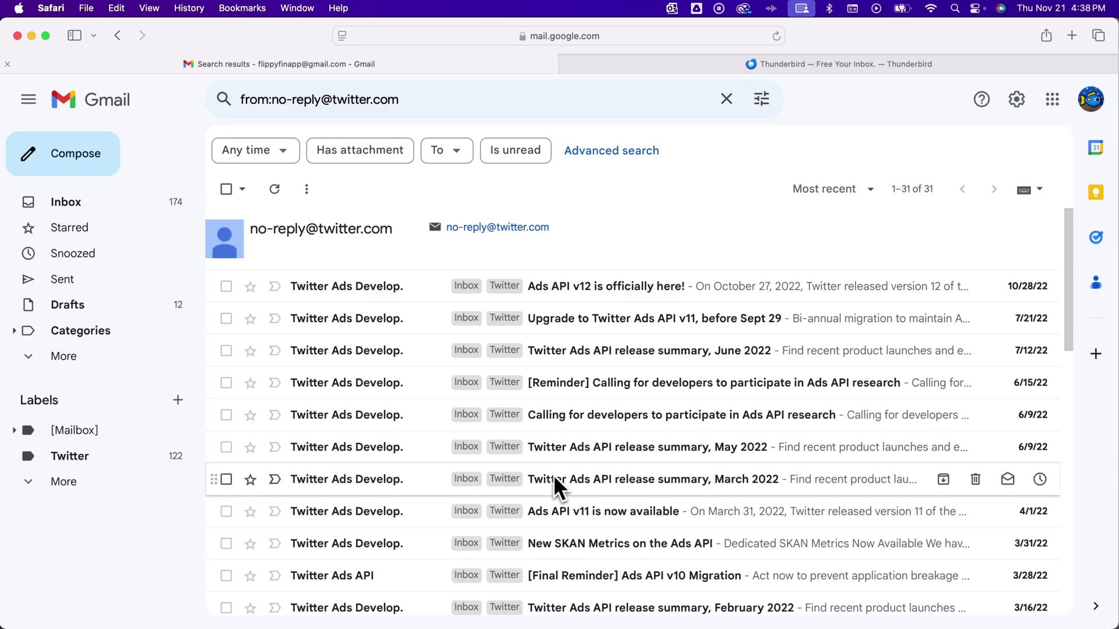
{"action": "left_click", "coordinate": [139, 205]}
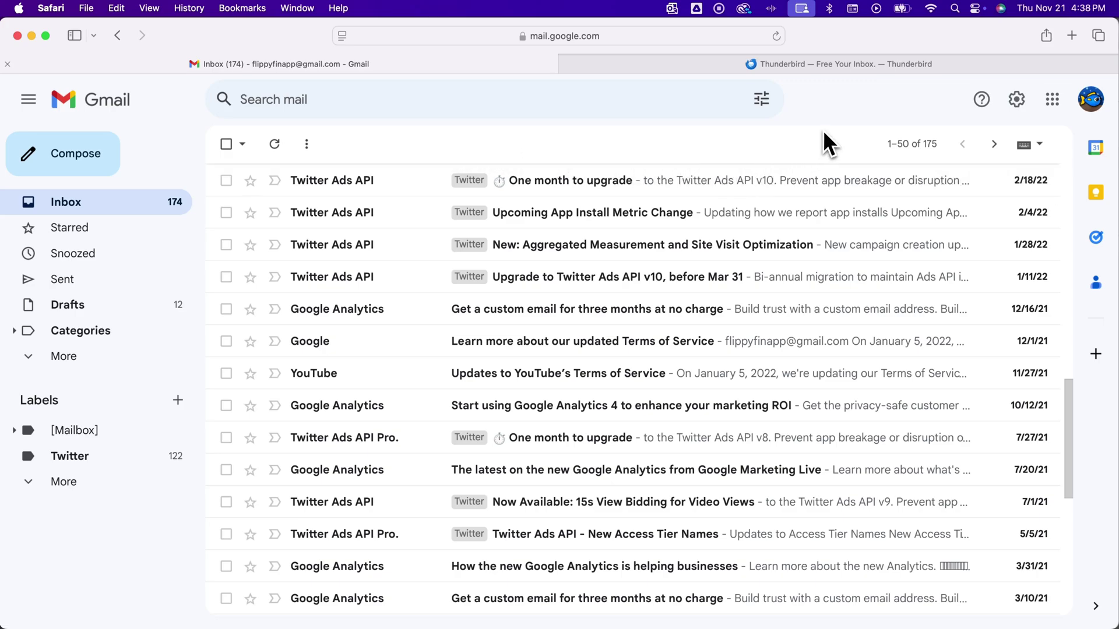
{"action": "left_click", "coordinate": [830, 67]}
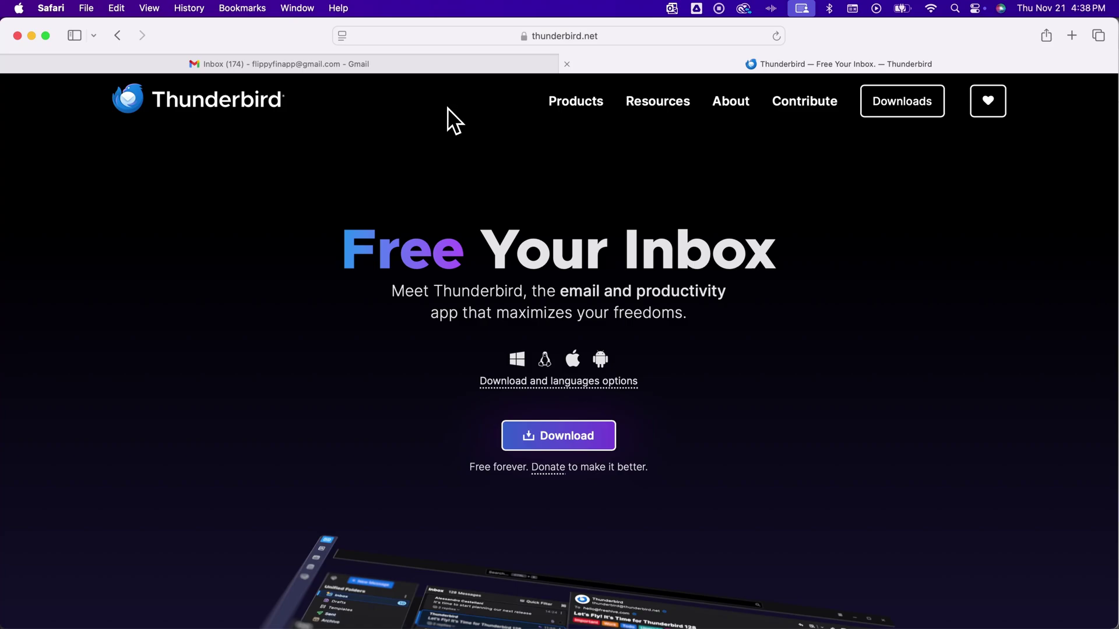
- Launch Thunderbird through Spotlight search
{"action": "key", "text": "super+space"}
{"action": "type", "text": "thund"}
{"action": "key", "text": "Return"}
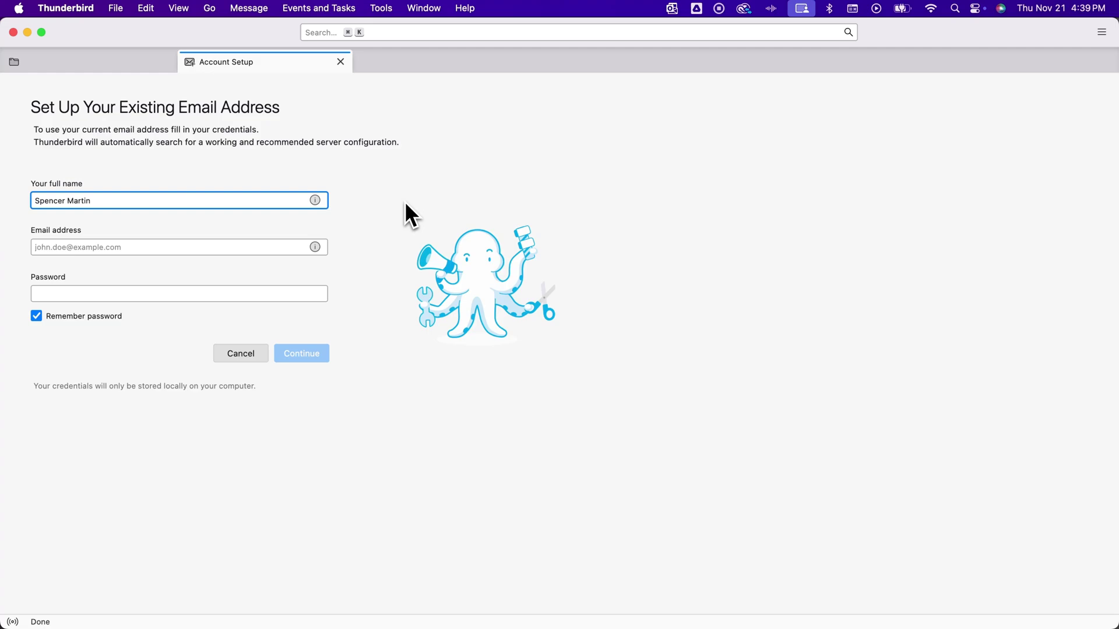
- Enter the Gmail account's address and password, and accept the detected IMAP settings
{"action": "left_click", "coordinate": [235, 252]}
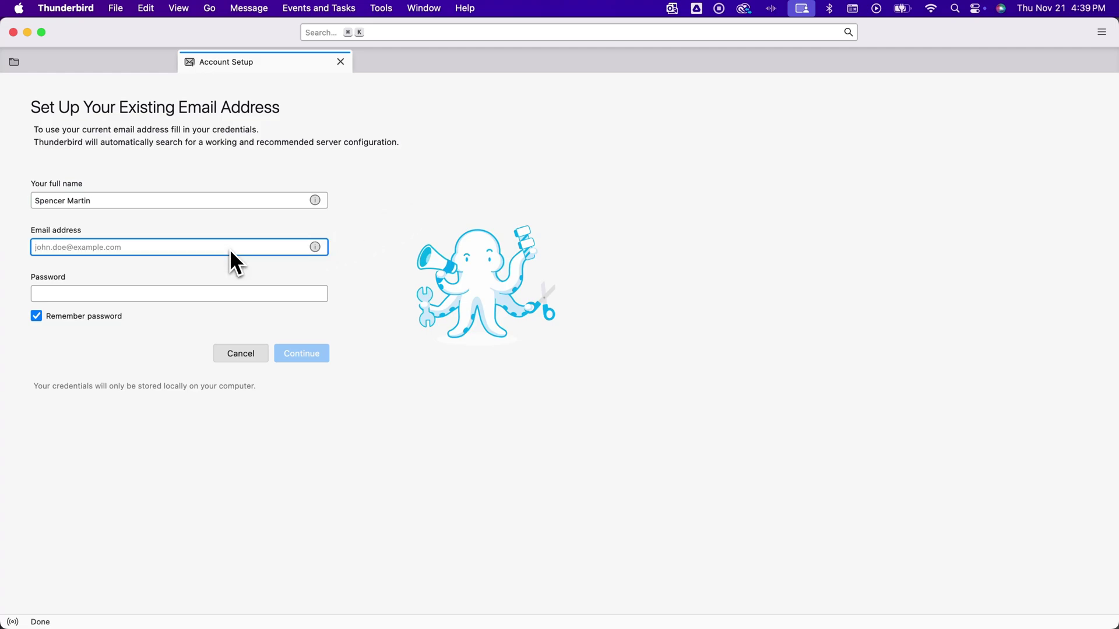
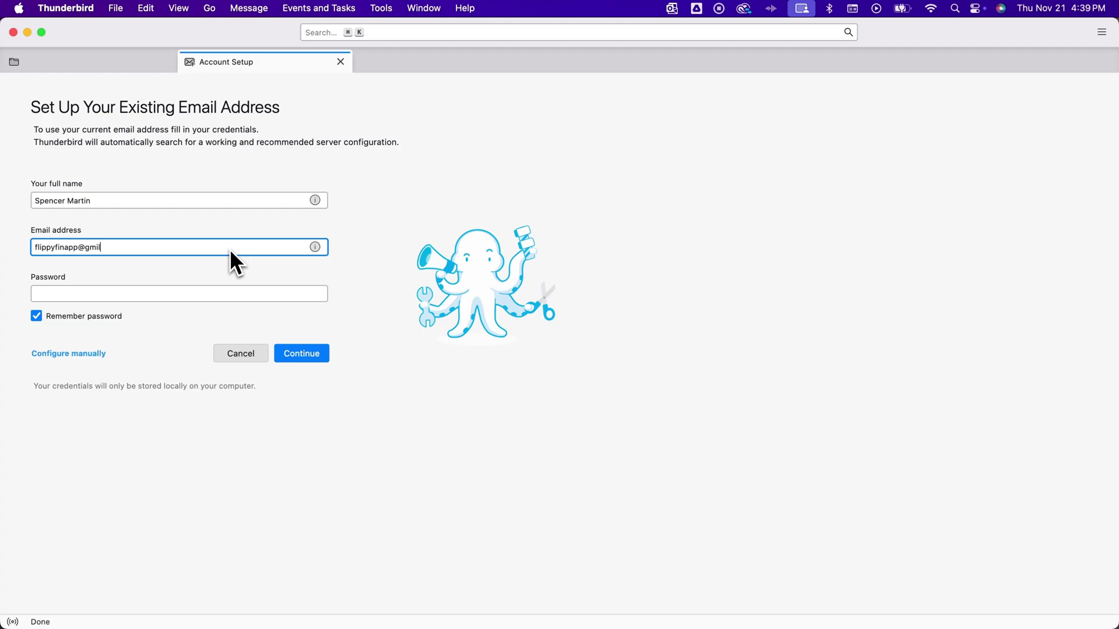
{"action": "key", "text": "Tab"}
{"action": "type", "text": "••••••••••"}
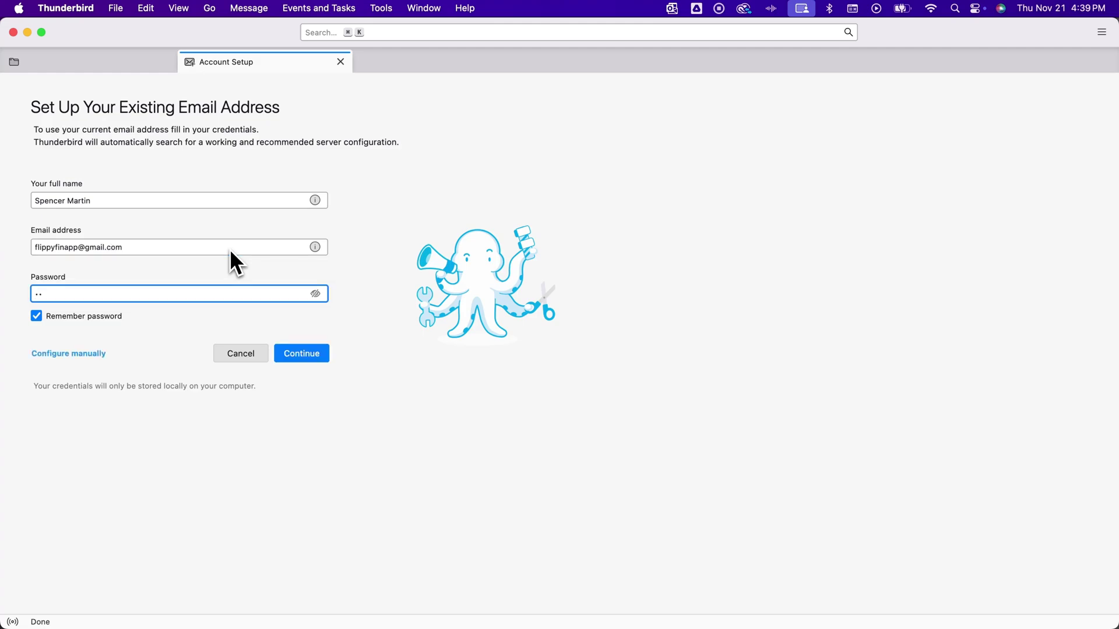
{"action": "left_click", "coordinate": [304, 356]}
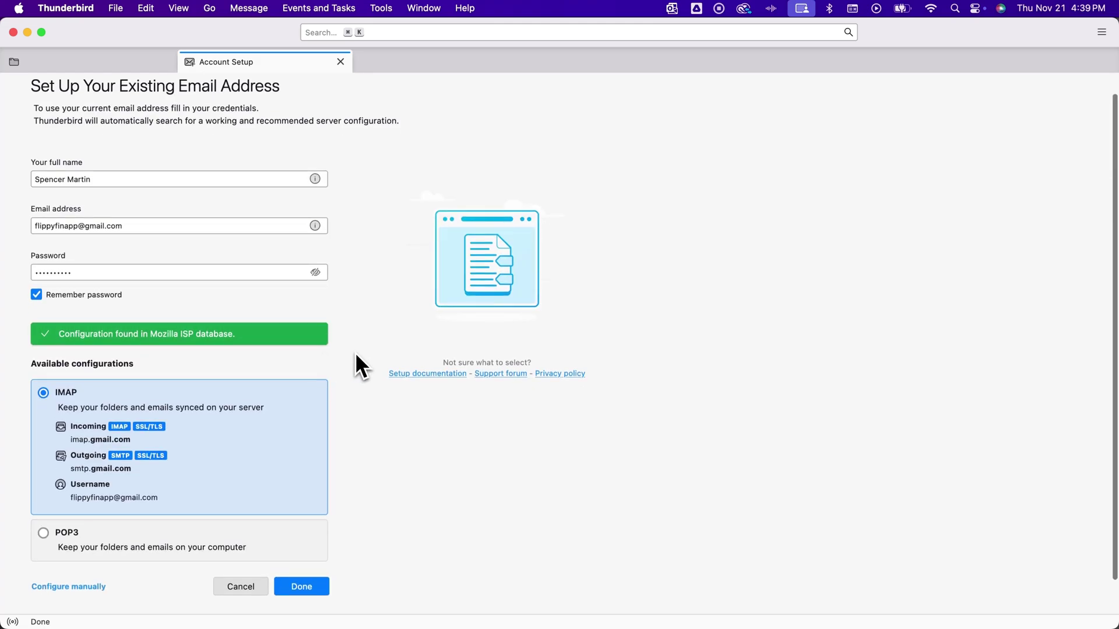
{"action": "scroll", "coordinate": [356, 356], "scroll_direction": "down", "scroll_amount": 1}
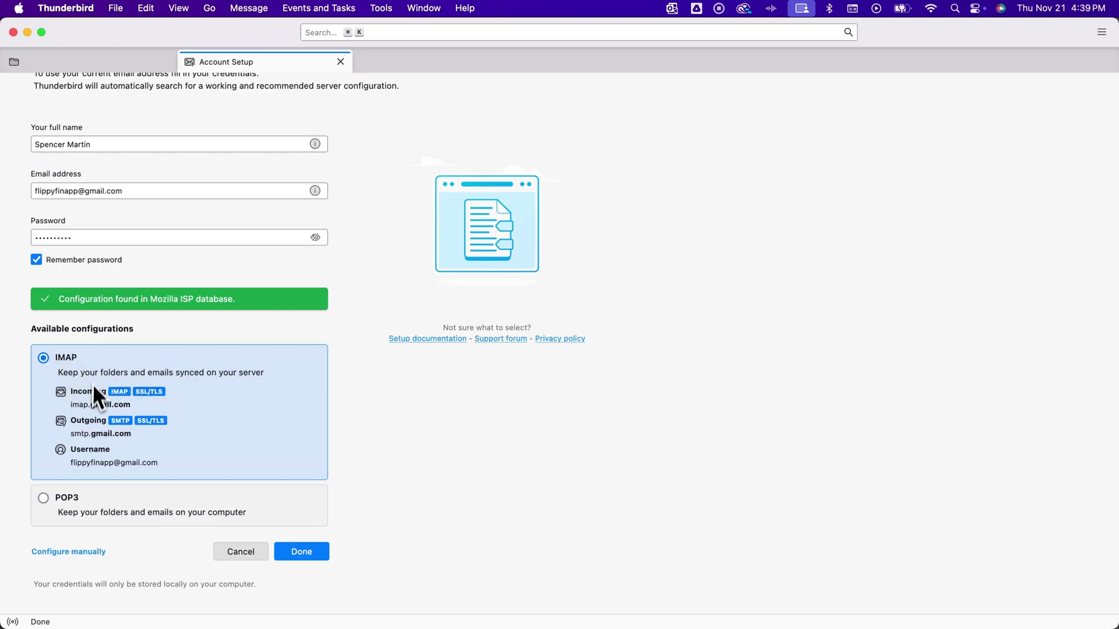
{"action": "left_click", "coordinate": [322, 556]}
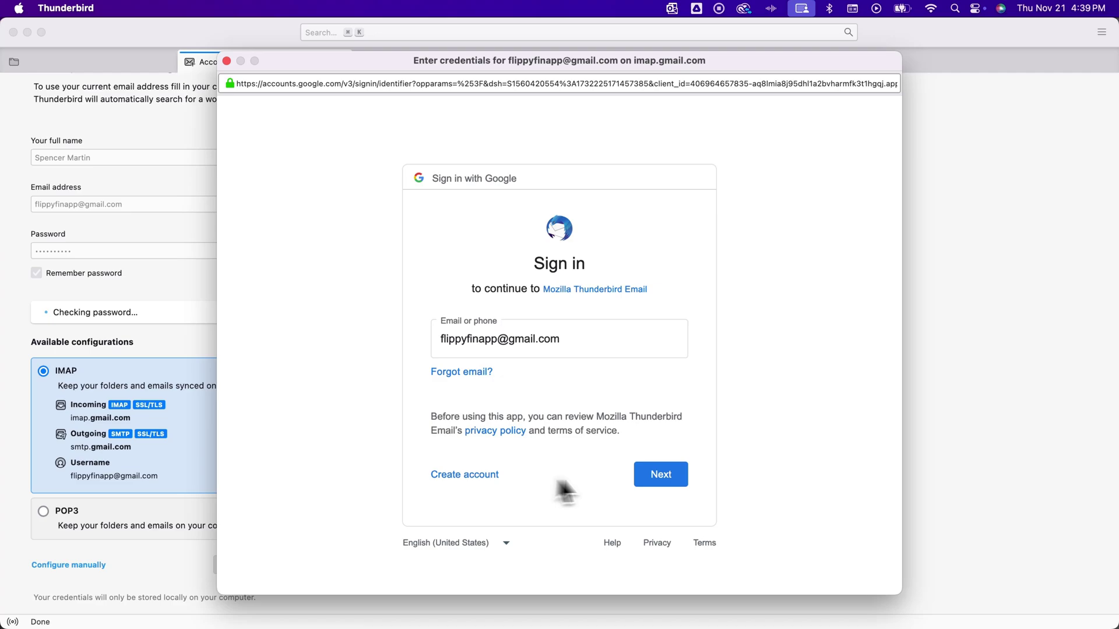
- Sign in to Google with the account password and allow Thunderbird access
{"action": "left_click", "coordinate": [663, 476]}
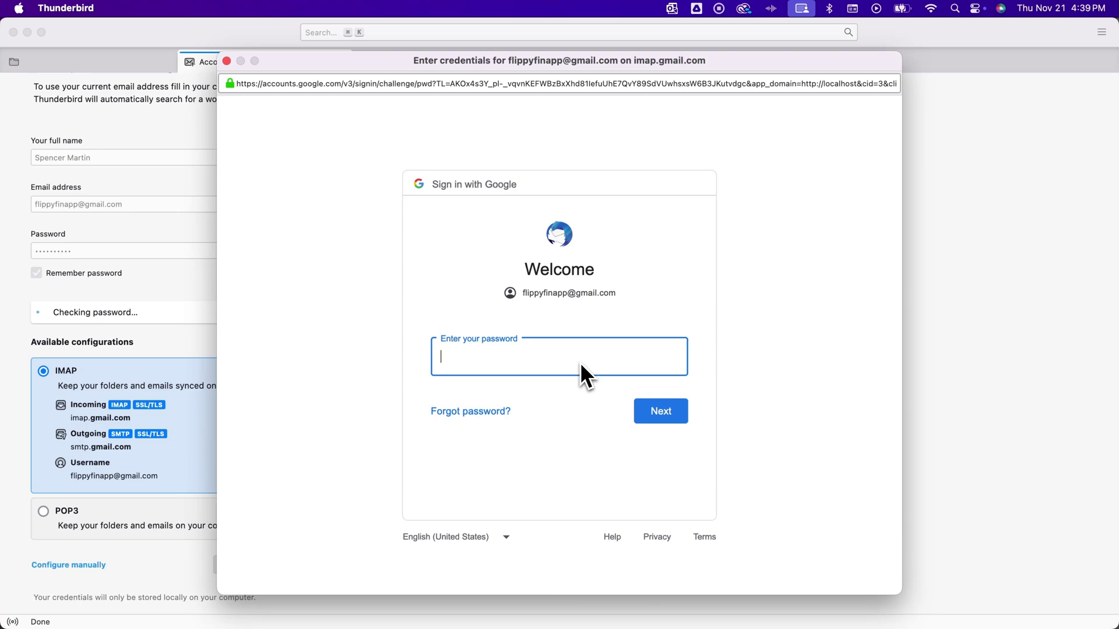
{"action": "type", "text": "**********"}
{"action": "left_click", "coordinate": [654, 411]}
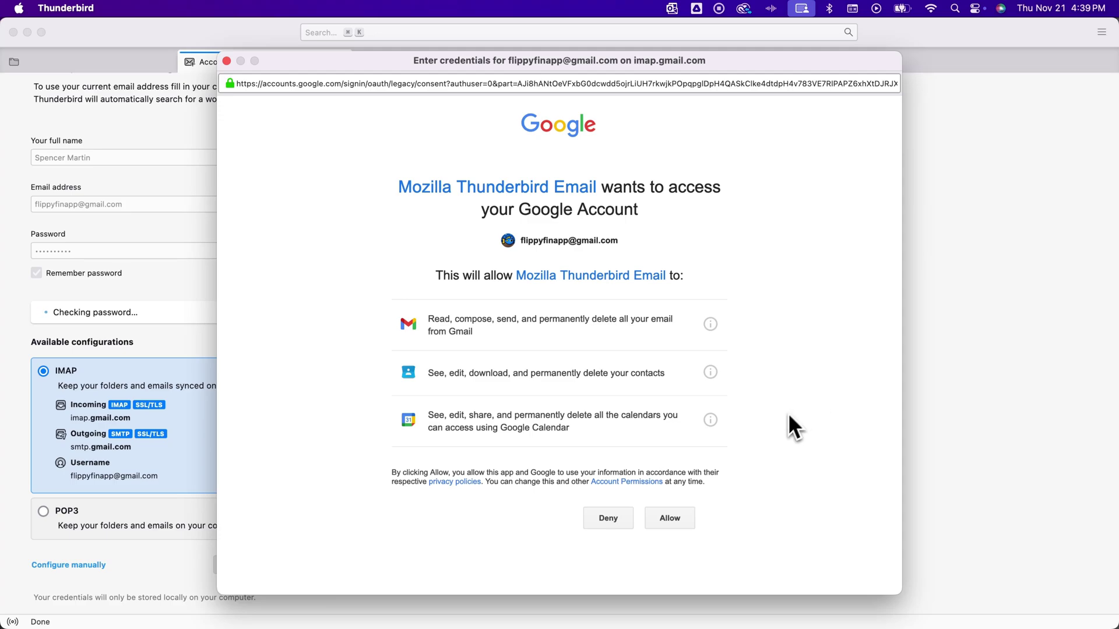
{"action": "left_click", "coordinate": [669, 519]}
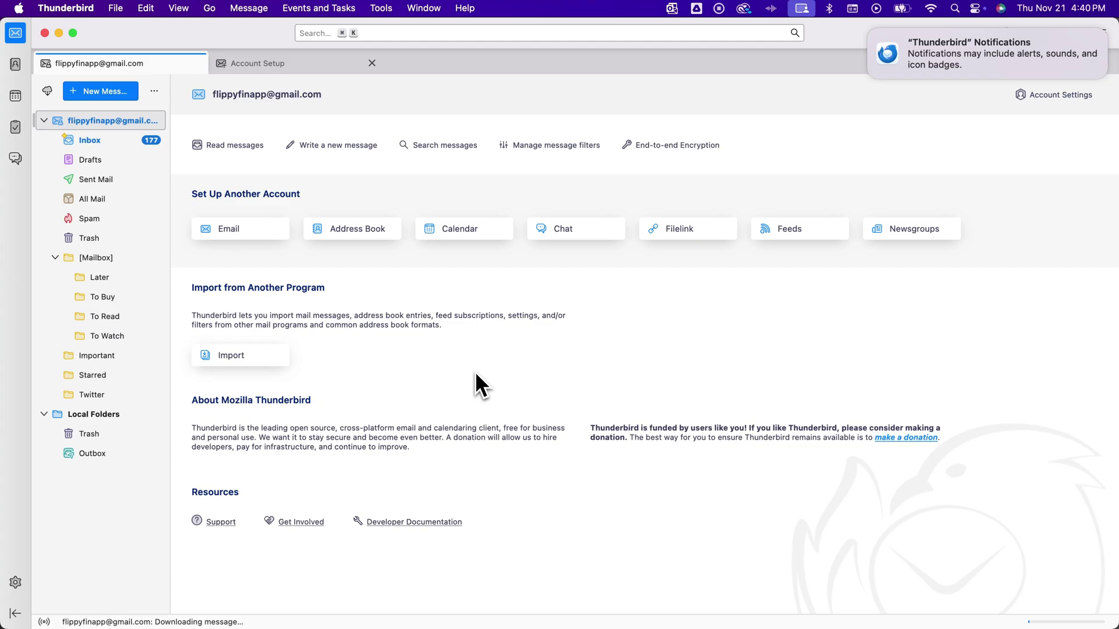
- Open the Gmail Inbox and sort it by Correspondents in ascending order
{"action": "left_click", "coordinate": [106, 140]}
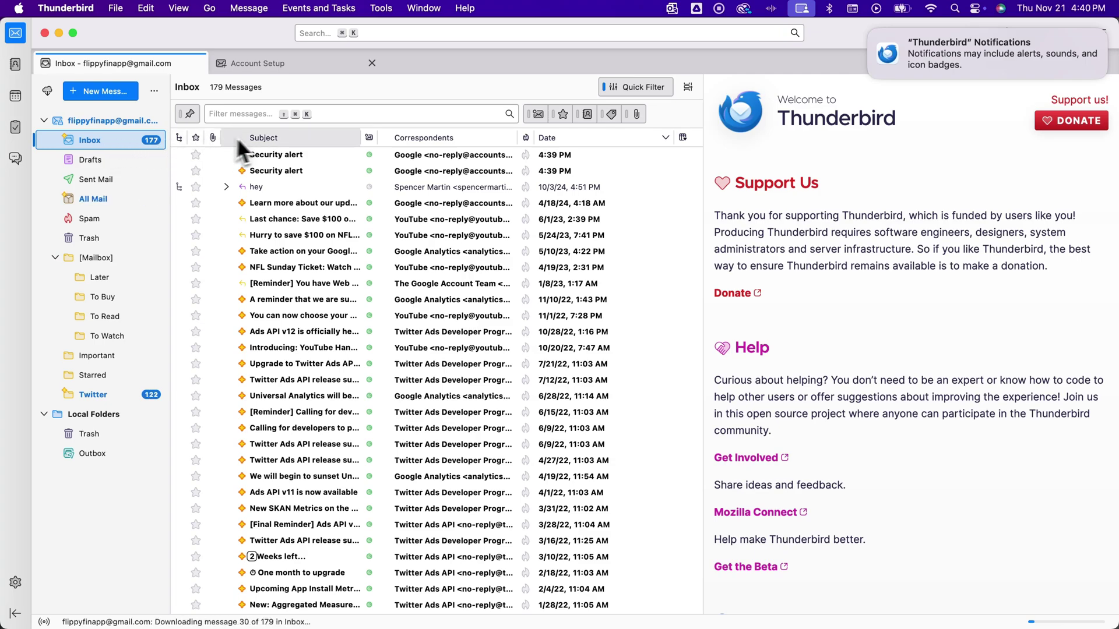
{"action": "left_click", "coordinate": [437, 140]}
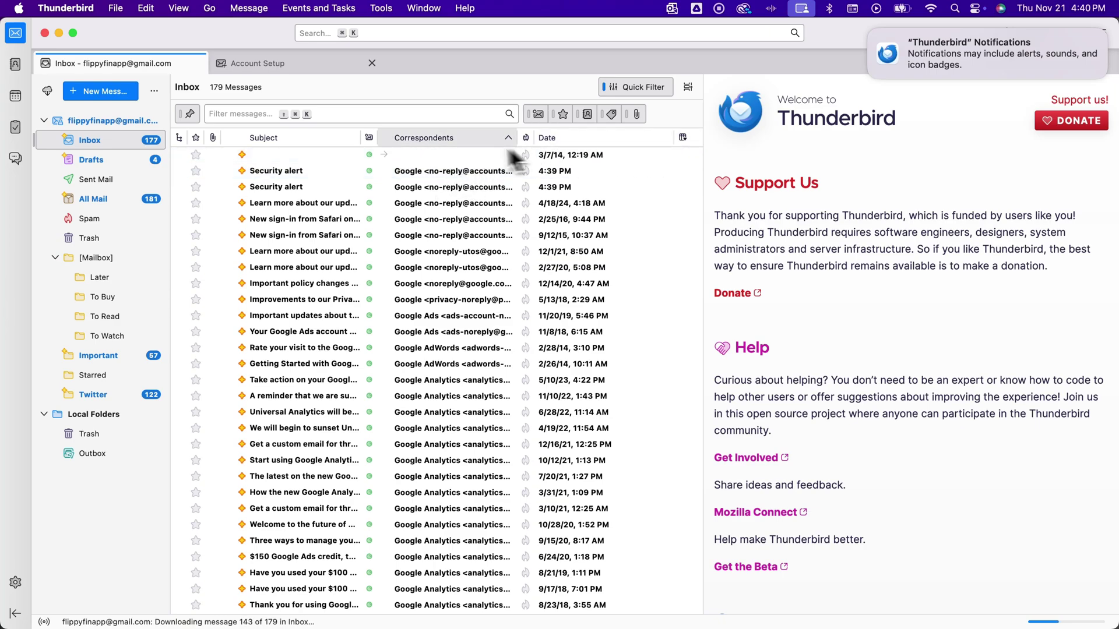
{"action": "left_click", "coordinate": [473, 139]}
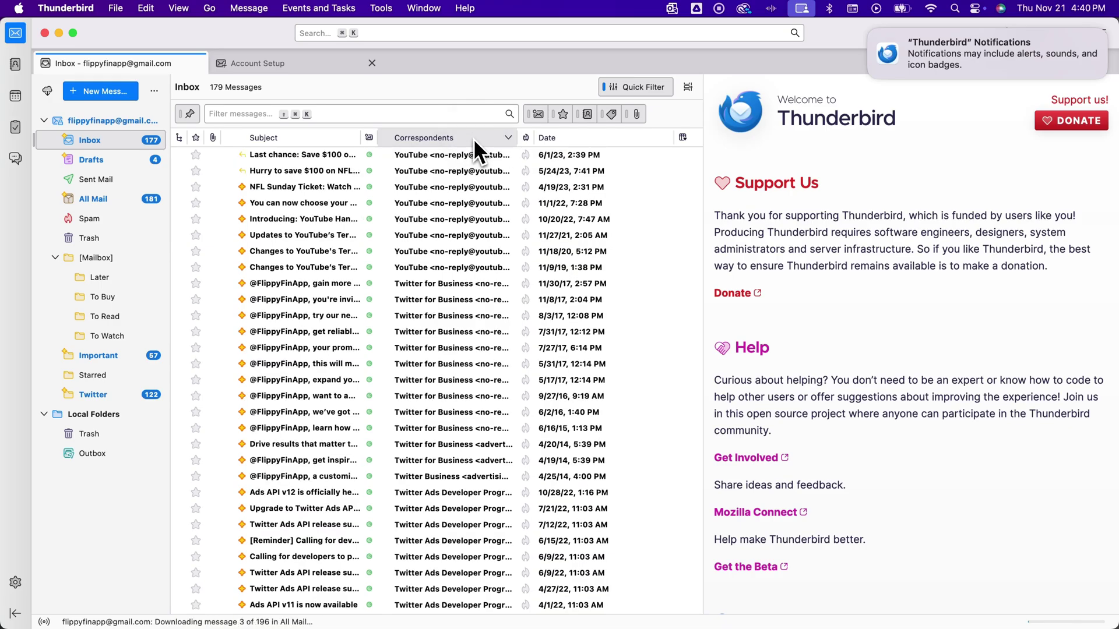
{"action": "left_click", "coordinate": [473, 138]}
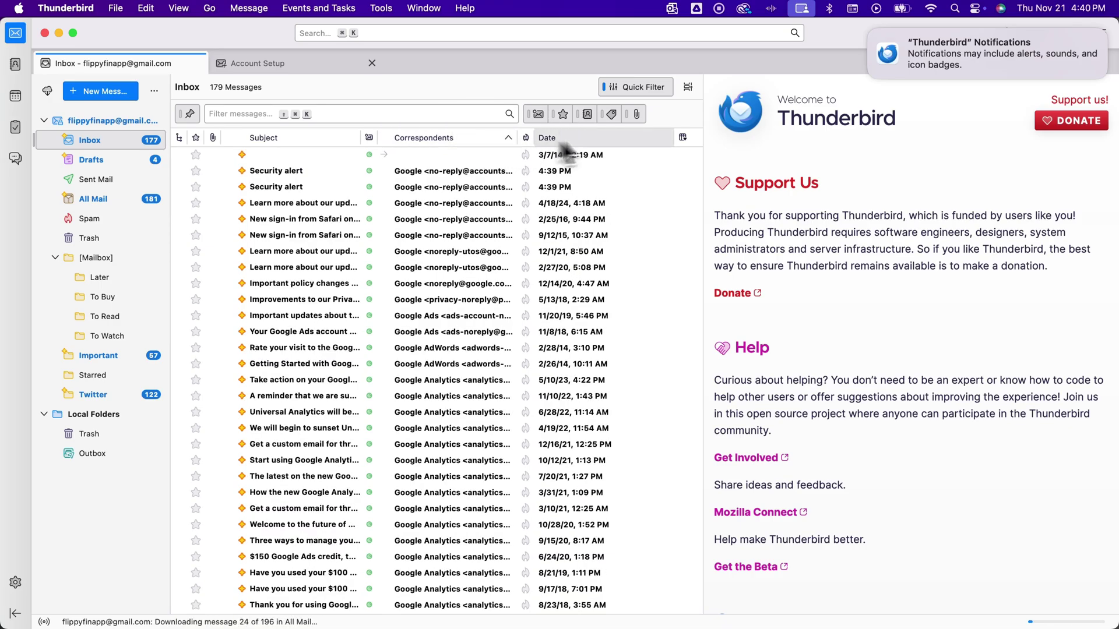
- Add a From column to the message list and sort by sender ascending
{"action": "left_click", "coordinate": [684, 138]}
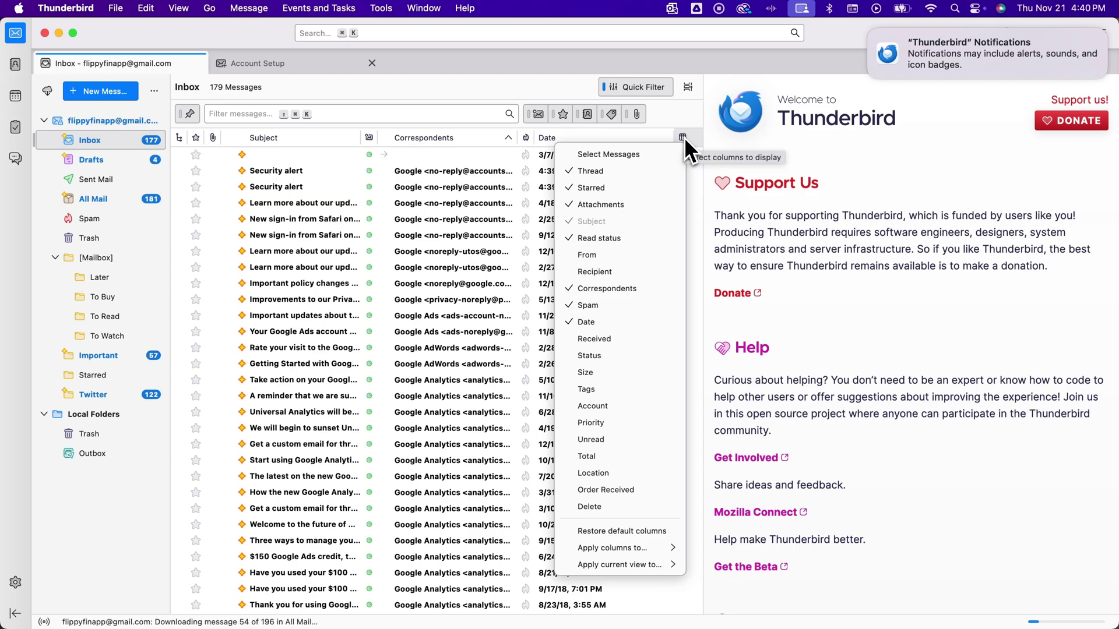
{"action": "left_click", "coordinate": [594, 256]}
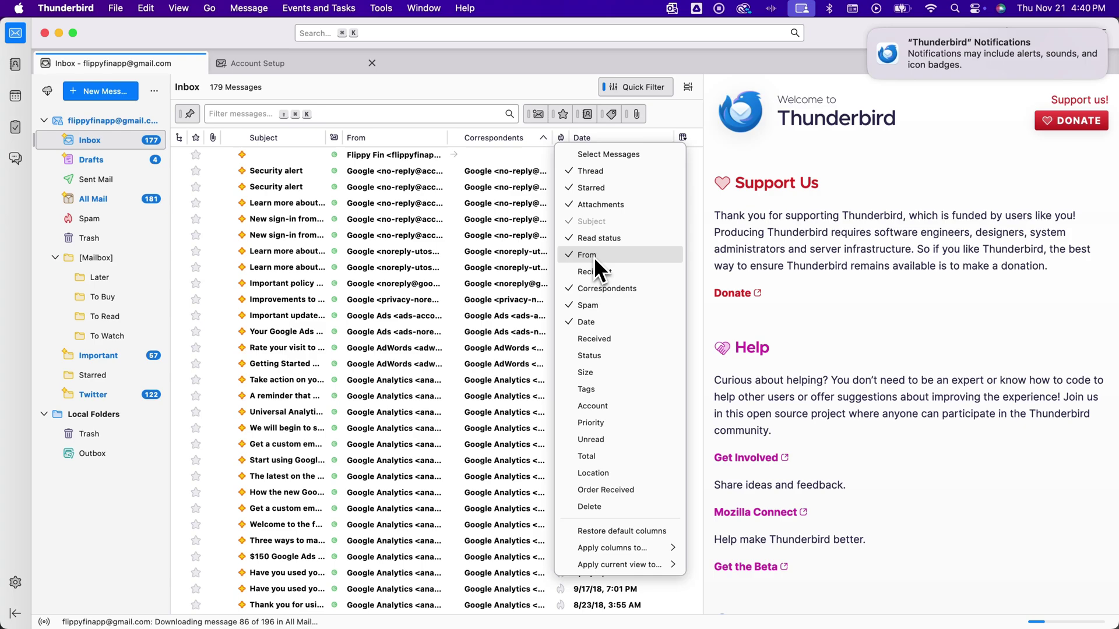
{"action": "left_click", "coordinate": [390, 141]}
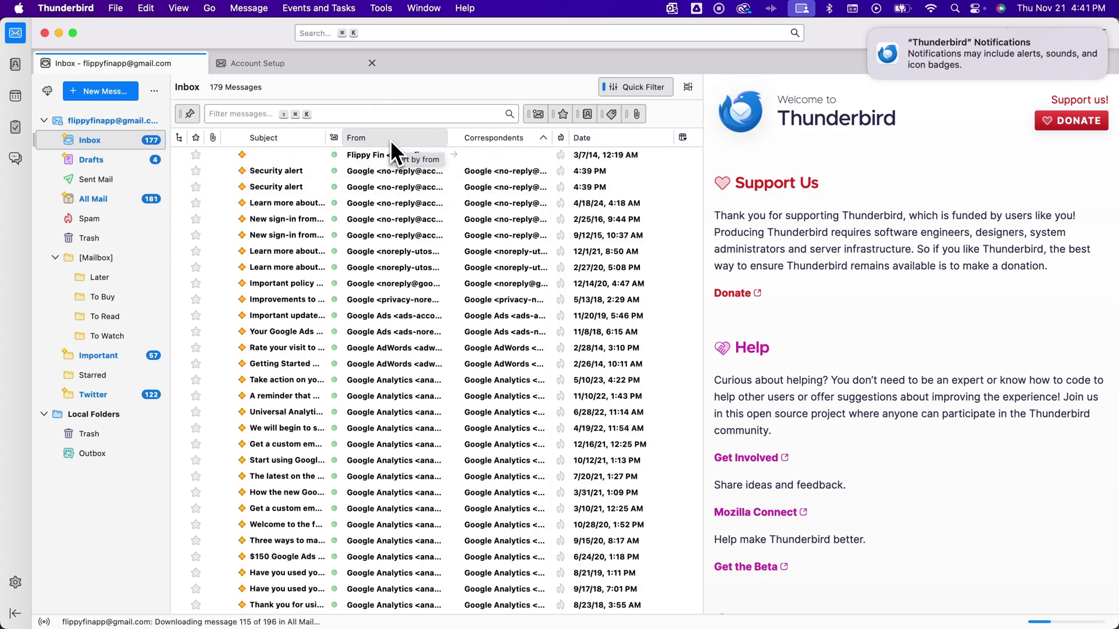
{"action": "left_click", "coordinate": [400, 139]}
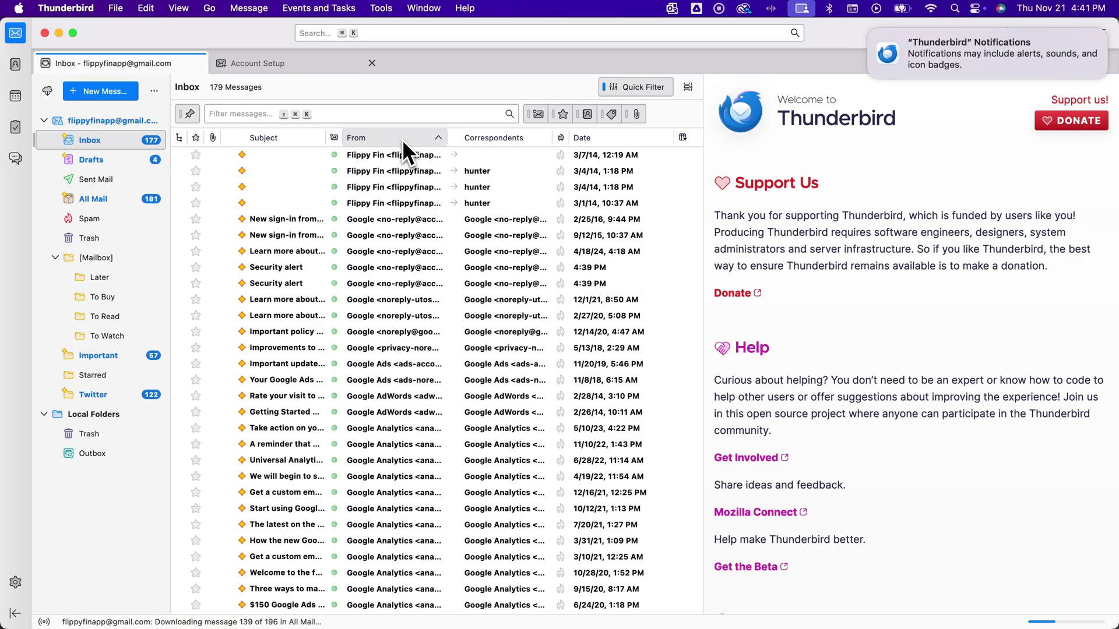
{"action": "left_click", "coordinate": [402, 139]}
{"action": "left_click", "coordinate": [405, 140]}
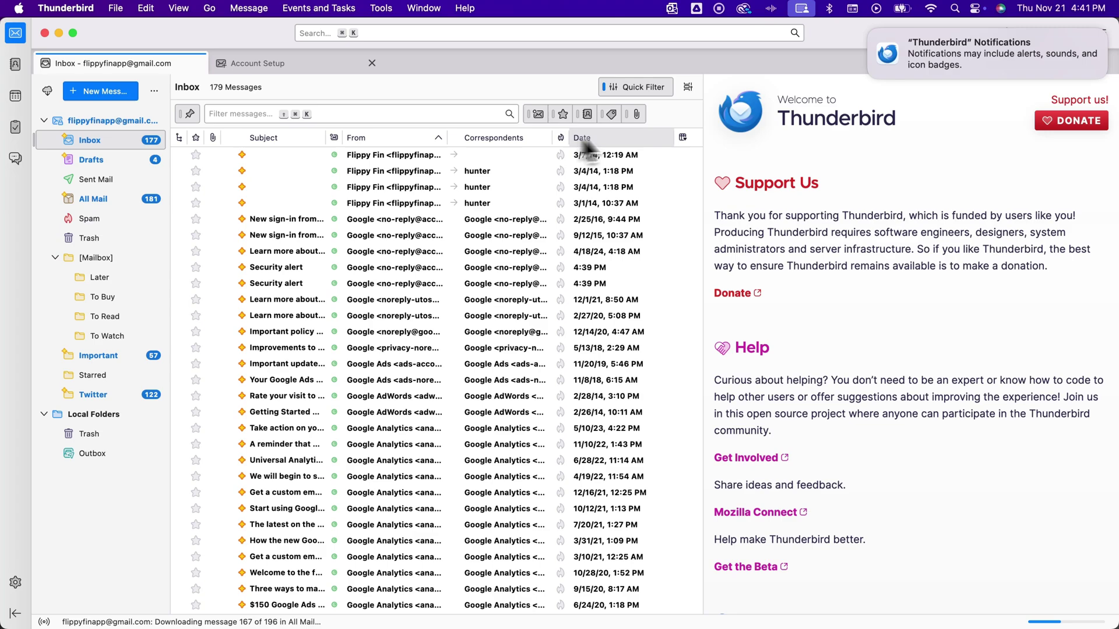
- Add an Account column to the Inbox message list
{"action": "left_click", "coordinate": [683, 138]}
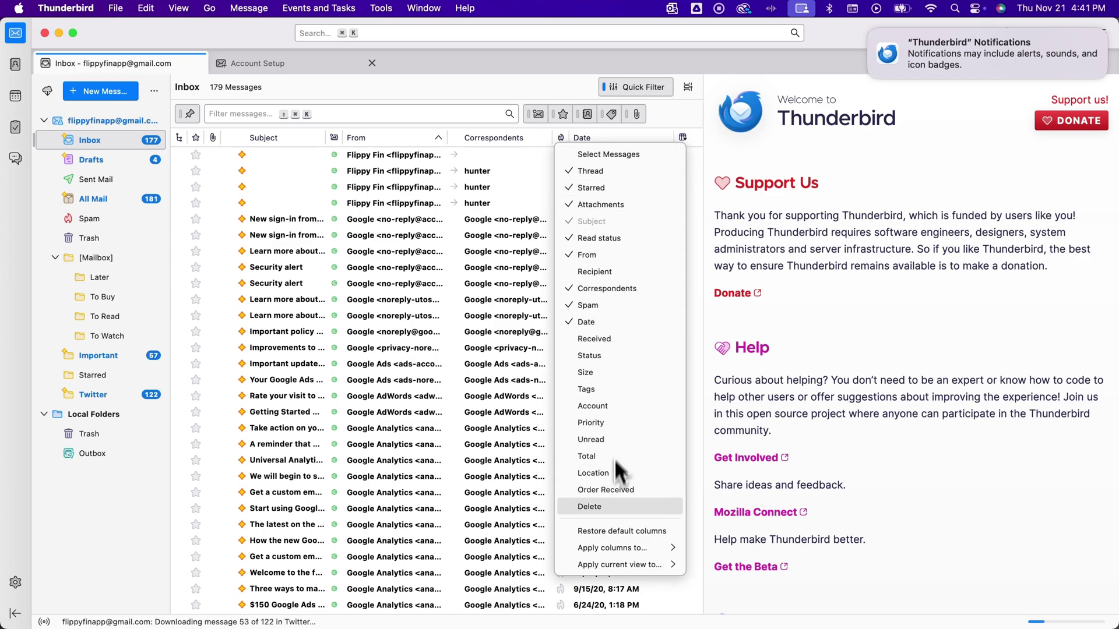
{"action": "left_click", "coordinate": [617, 403]}
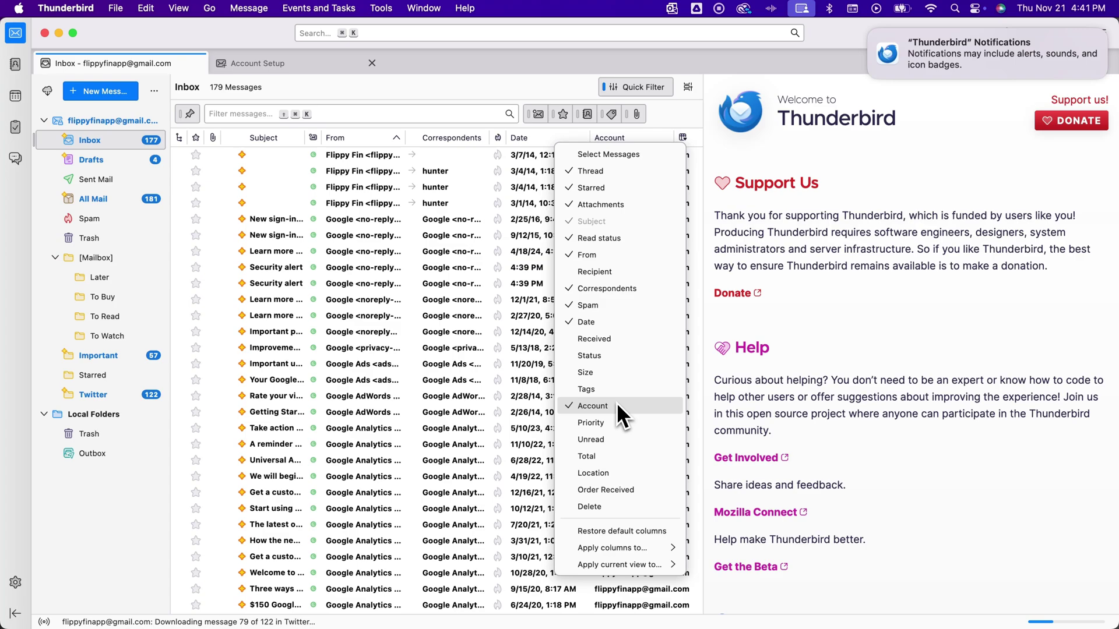
{"action": "left_click", "coordinate": [678, 110]}
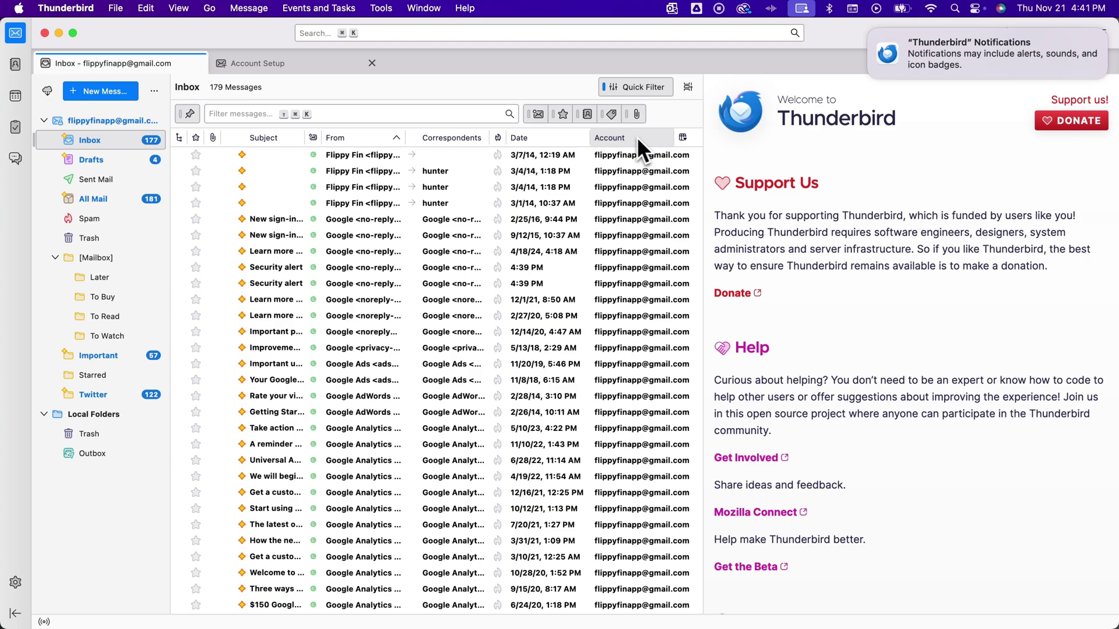
- Re-sort the list by sender, then collapse the Gmail account to show its overview page
{"action": "left_click", "coordinate": [387, 138]}
{"action": "left_click", "coordinate": [388, 138]}
{"action": "left_click", "coordinate": [478, 138]}
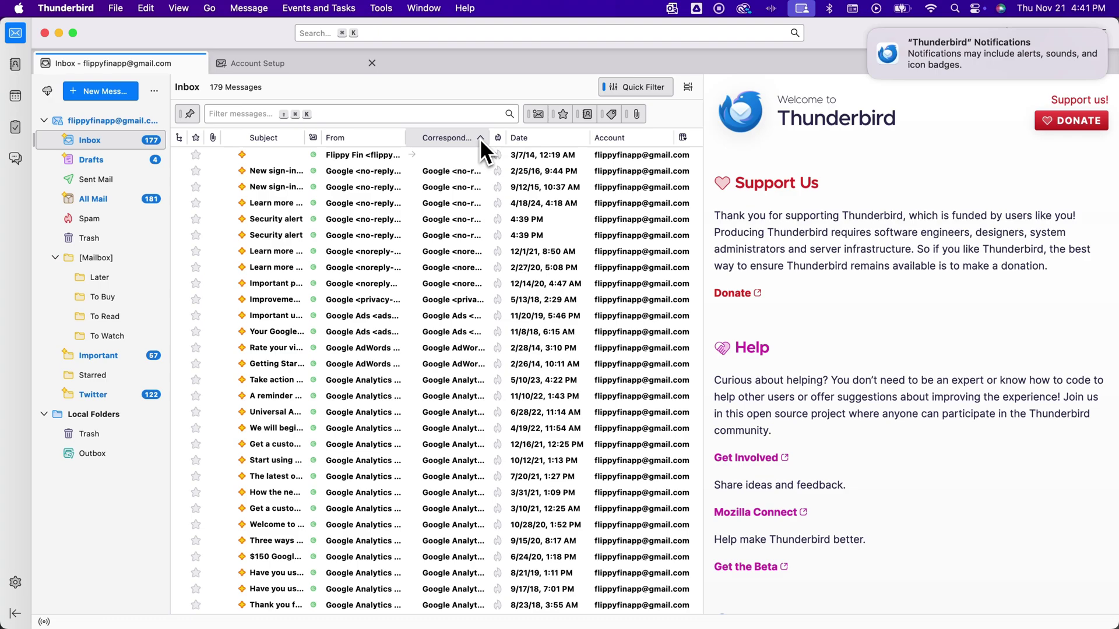
{"action": "left_click", "coordinate": [480, 139]}
{"action": "left_click", "coordinate": [480, 138]}
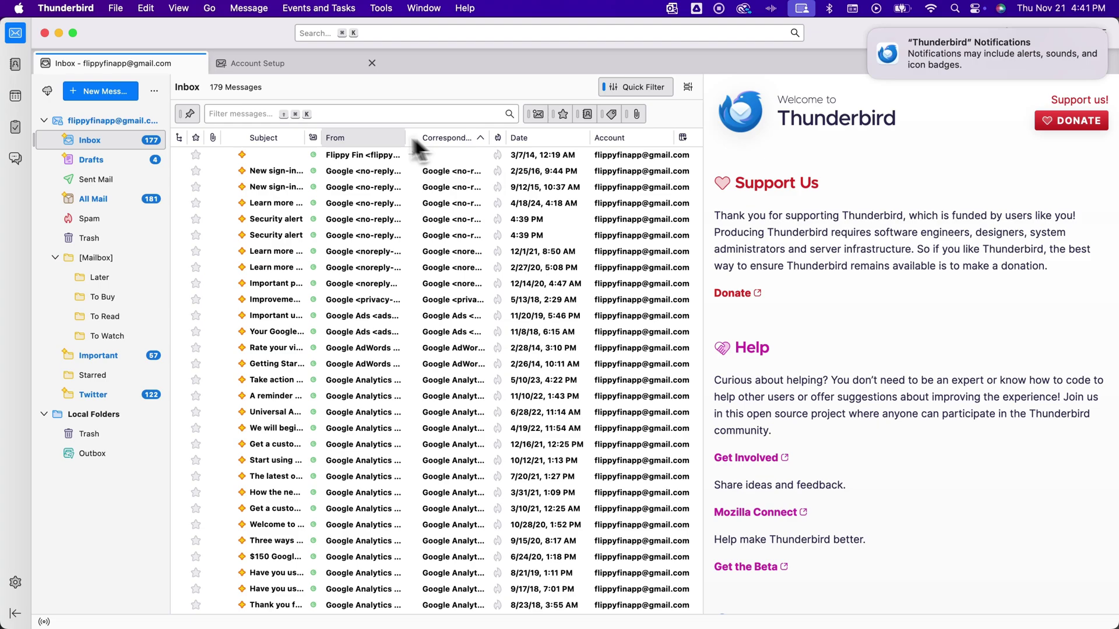
{"action": "left_click", "coordinate": [368, 134]}
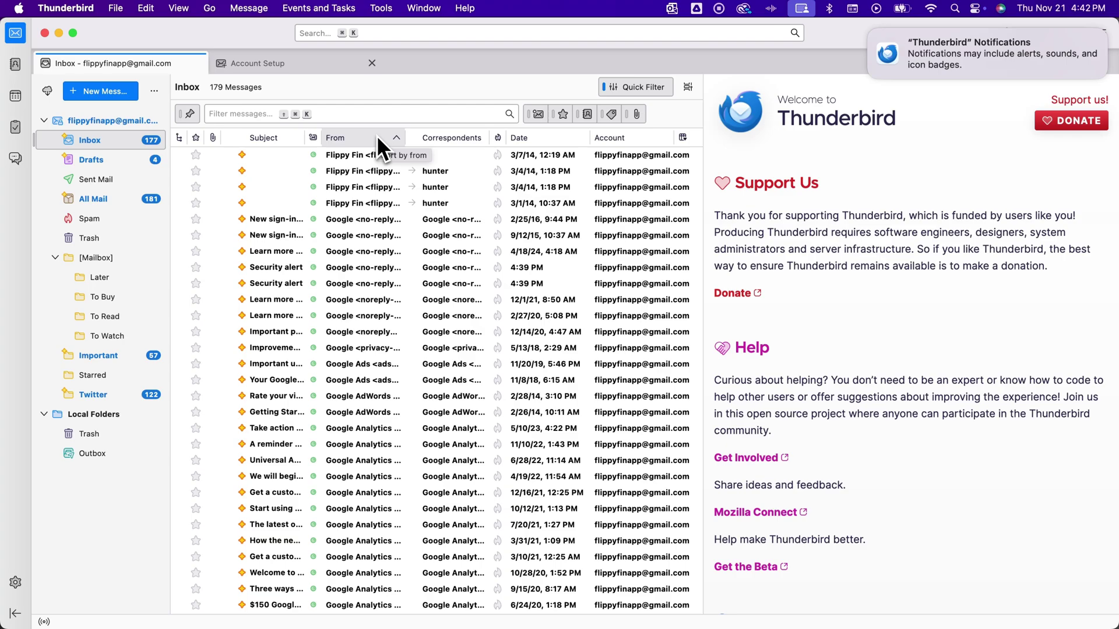
{"action": "left_click", "coordinate": [43, 122]}
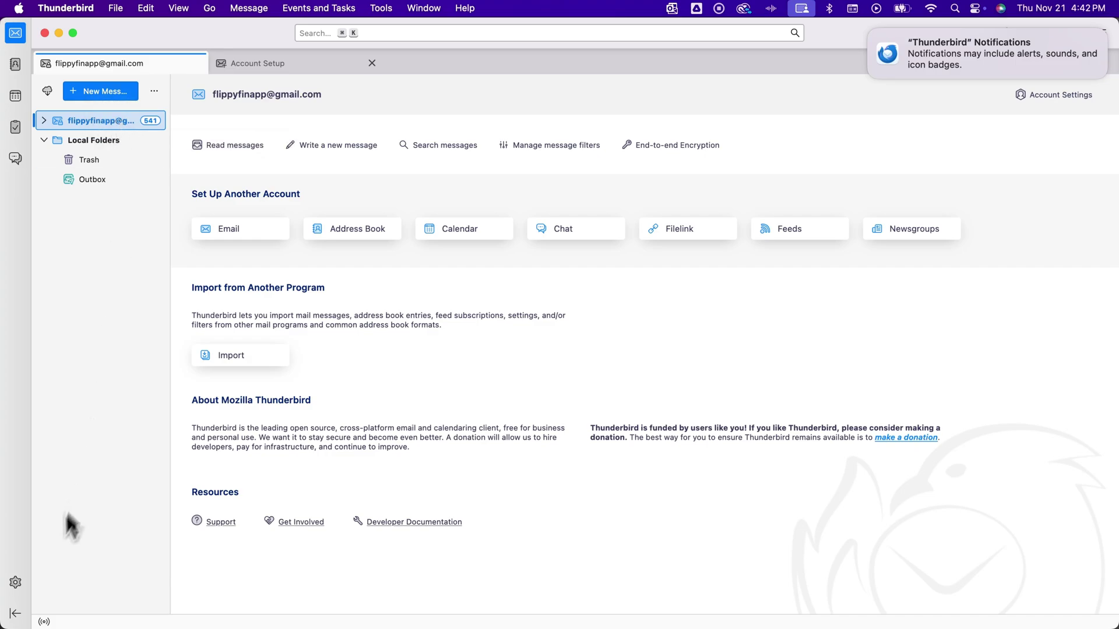
- Remove the Gmail account from Thunderbird through Account Settings
{"action": "left_click", "coordinate": [15, 582]}
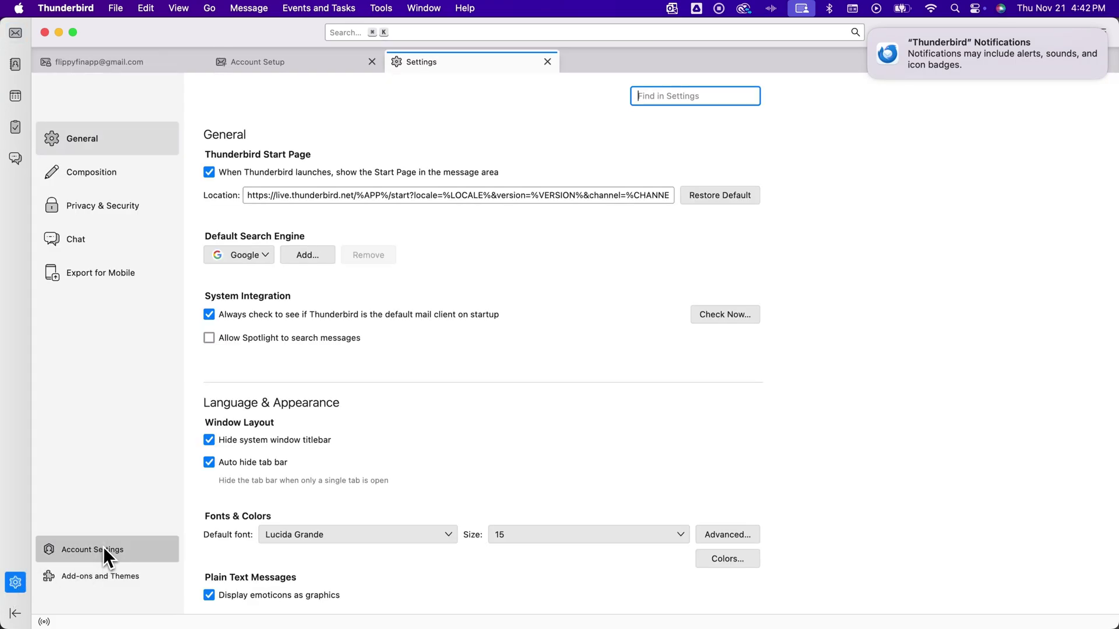
{"action": "left_click", "coordinate": [103, 548]}
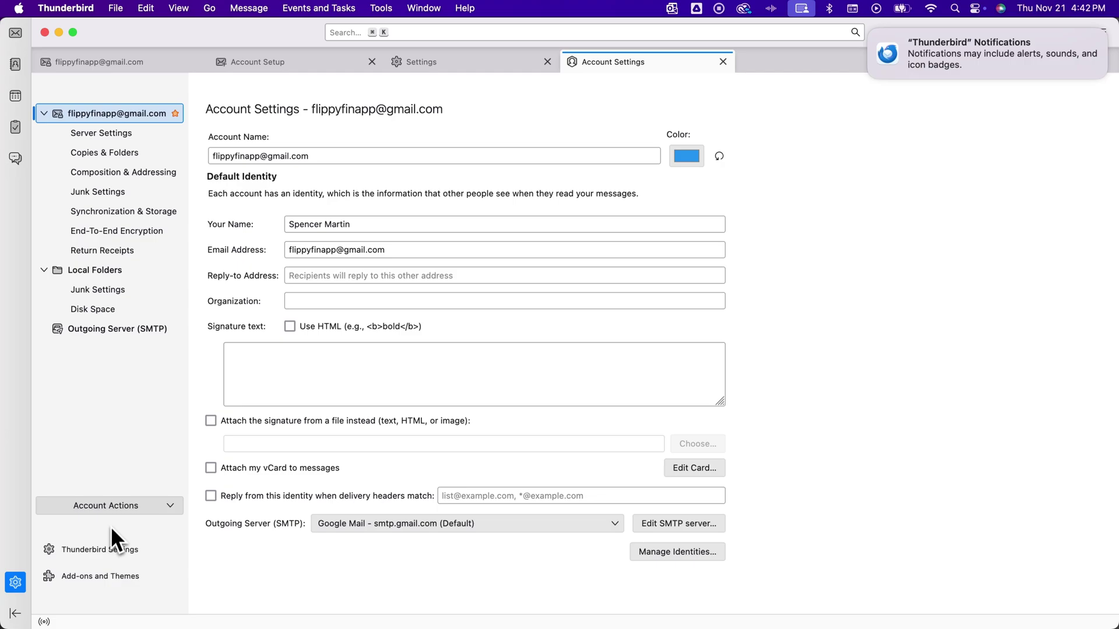
{"action": "left_click", "coordinate": [131, 506]}
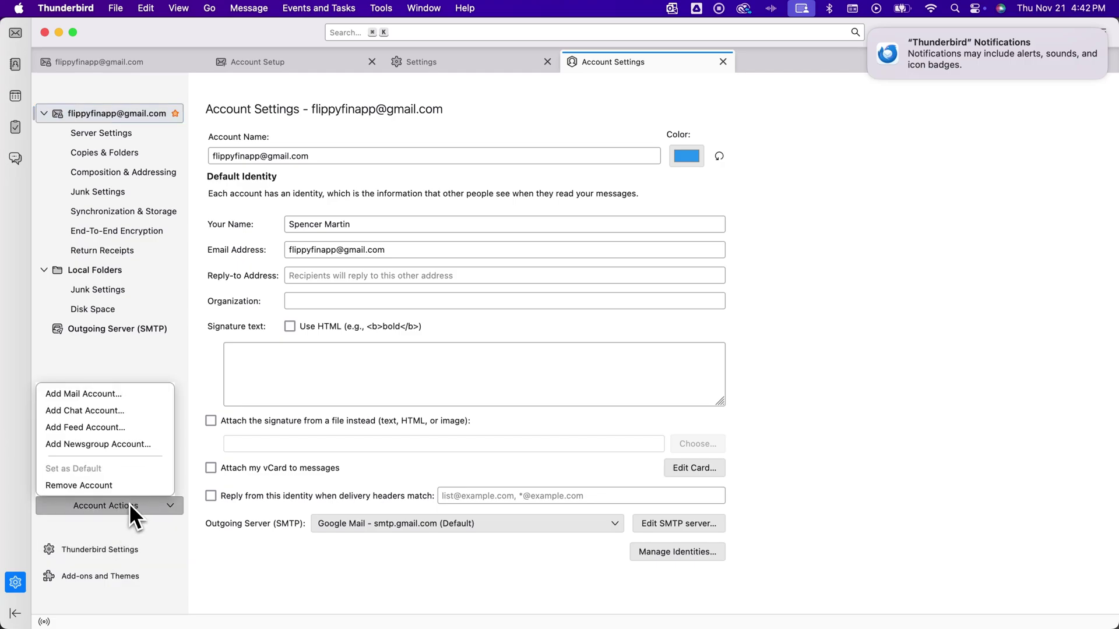
{"action": "left_click", "coordinate": [89, 486]}
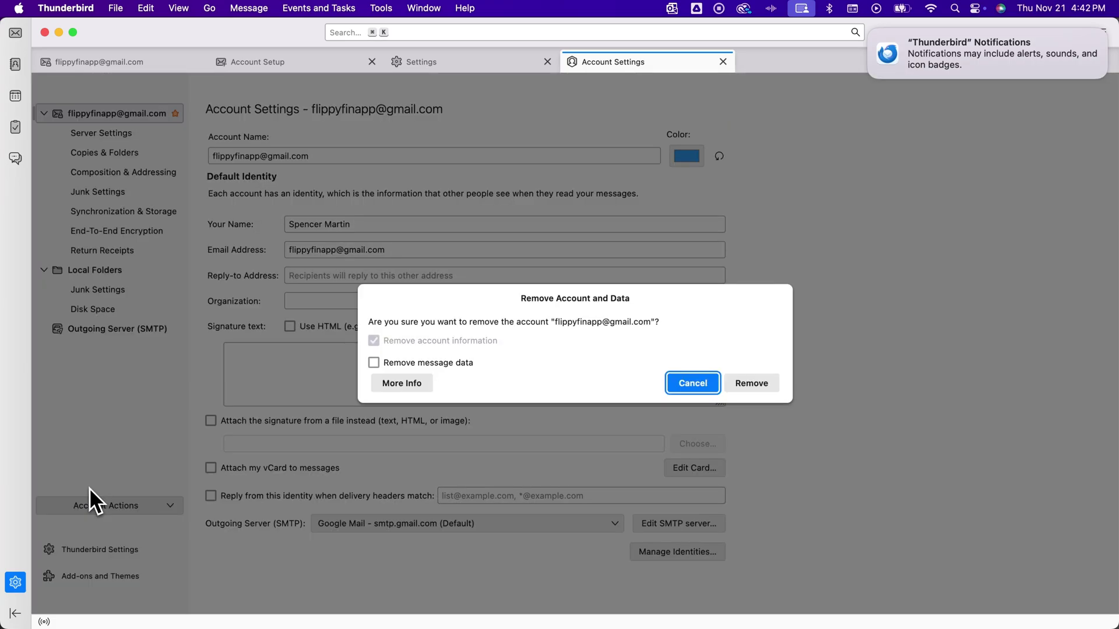
{"action": "left_click", "coordinate": [763, 383]}
{"action": "left_click", "coordinate": [763, 342]}
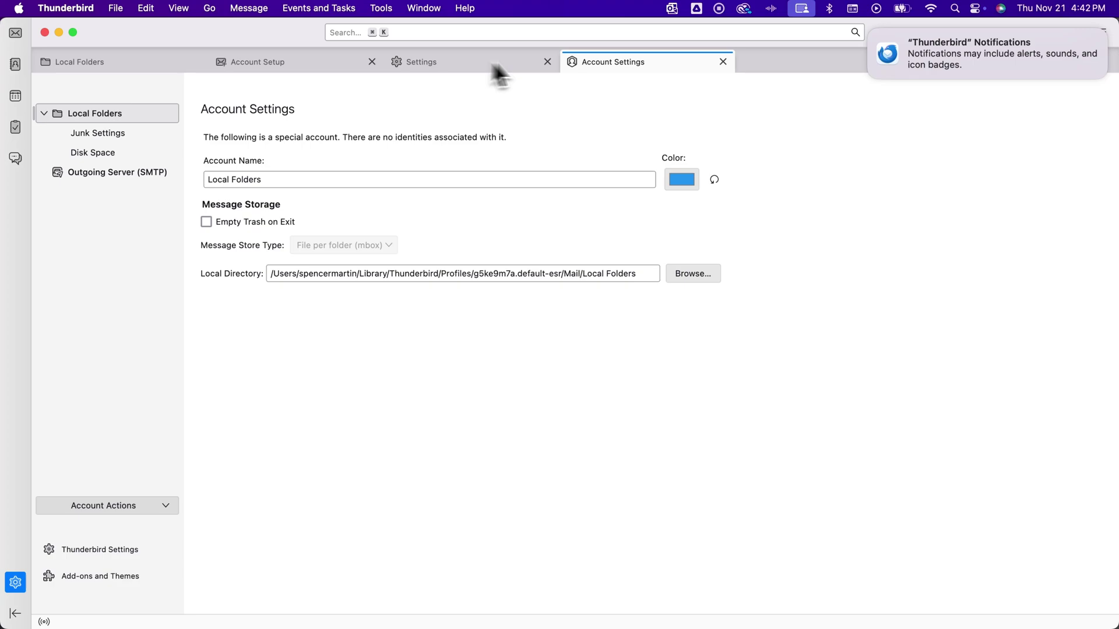
- Close the leftover settings and setup tabs, collapse Local Folders, and bring up Spotlight
{"action": "left_click", "coordinate": [724, 62]}
{"action": "left_click", "coordinate": [548, 62]}
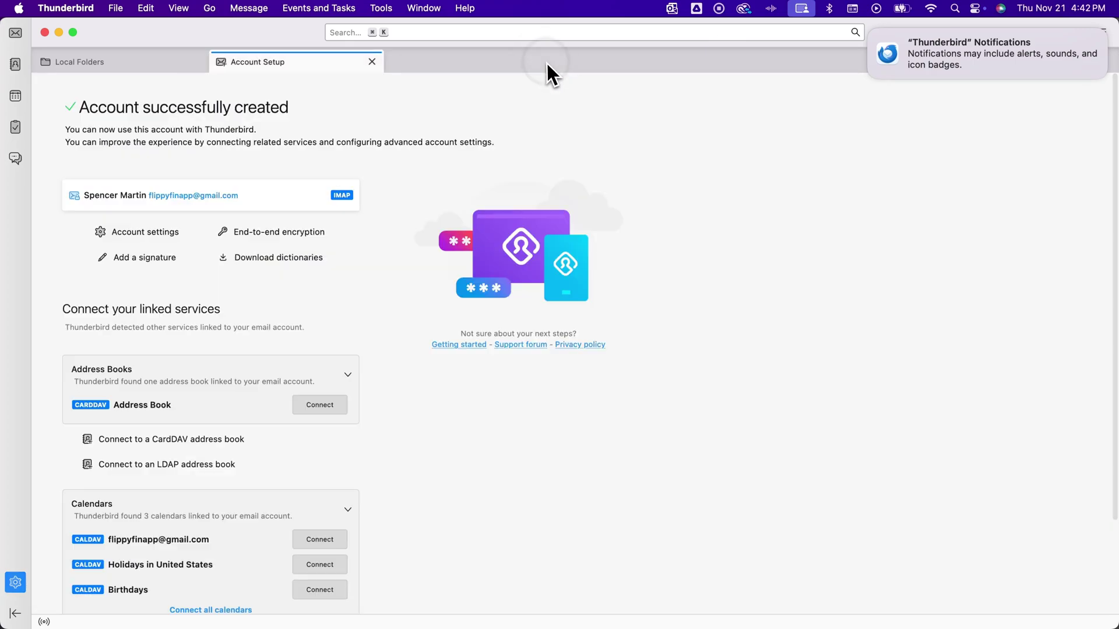
{"action": "left_click", "coordinate": [372, 62]}
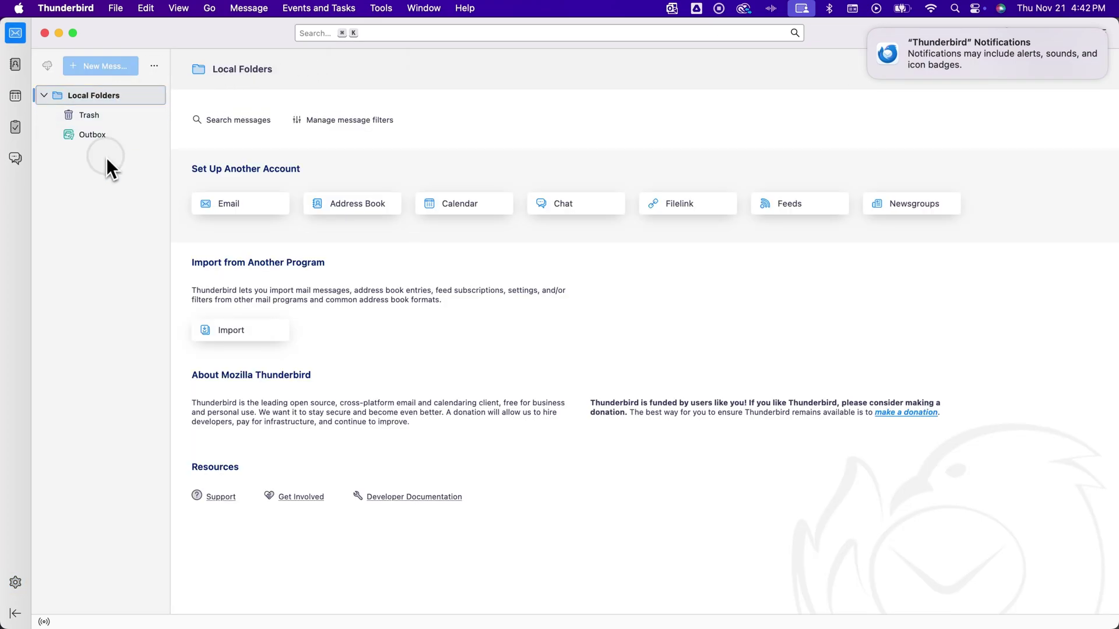
{"action": "left_click", "coordinate": [46, 96]}
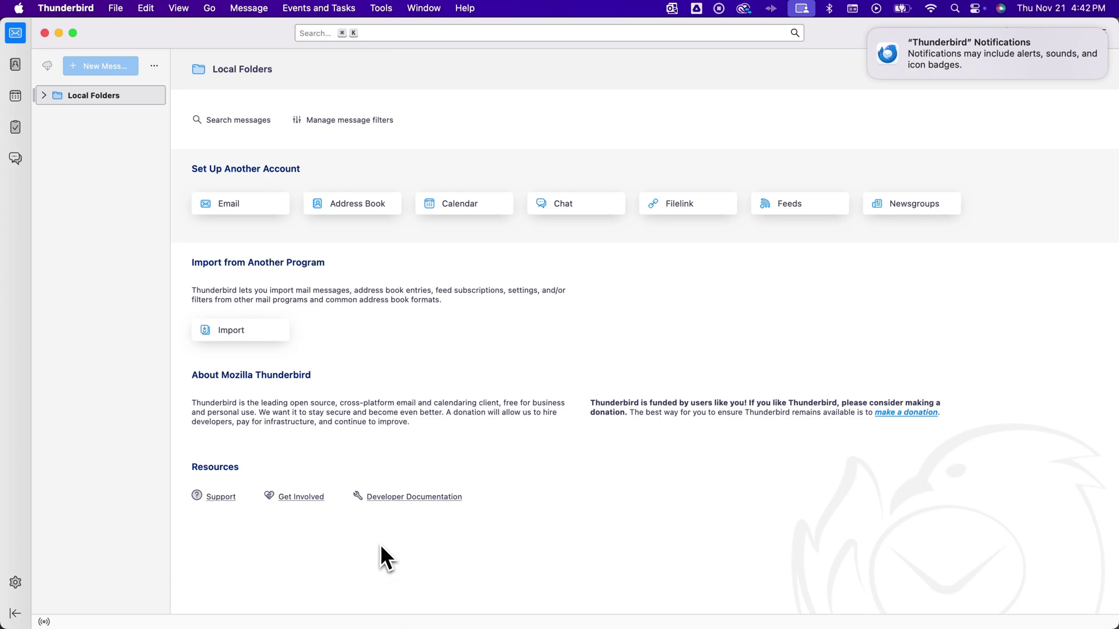
{"action": "key", "text": "super+space"}
- Switch to Safari's Gmail Inbox tab and open the Google account panel
{"action": "type", "text": "safari"}
{"action": "key", "text": "Return"}
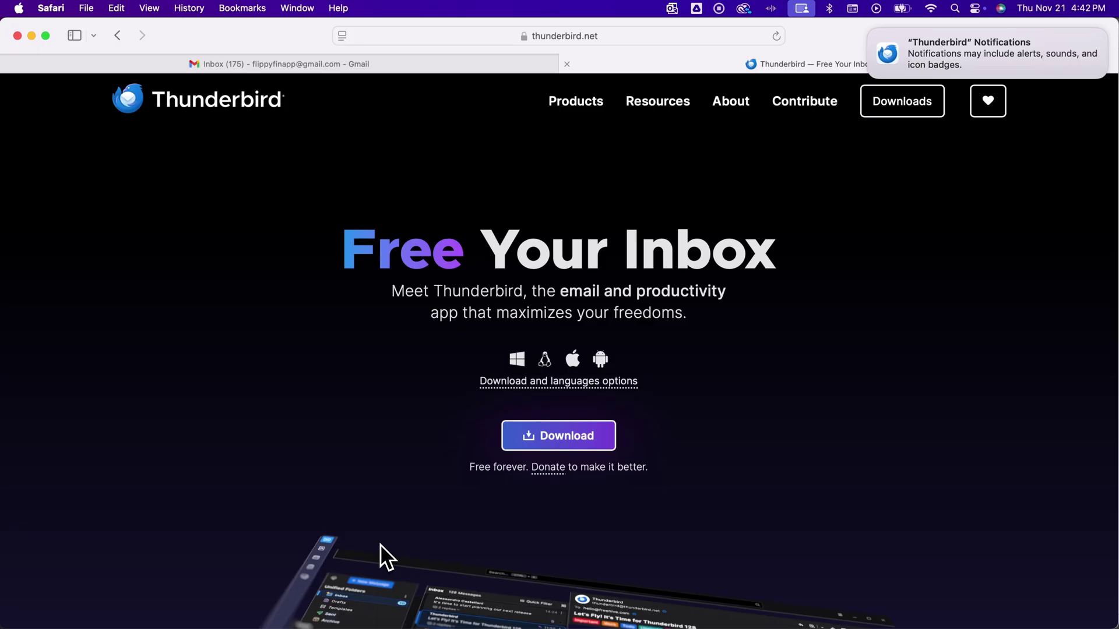
{"action": "left_click", "coordinate": [532, 62]}
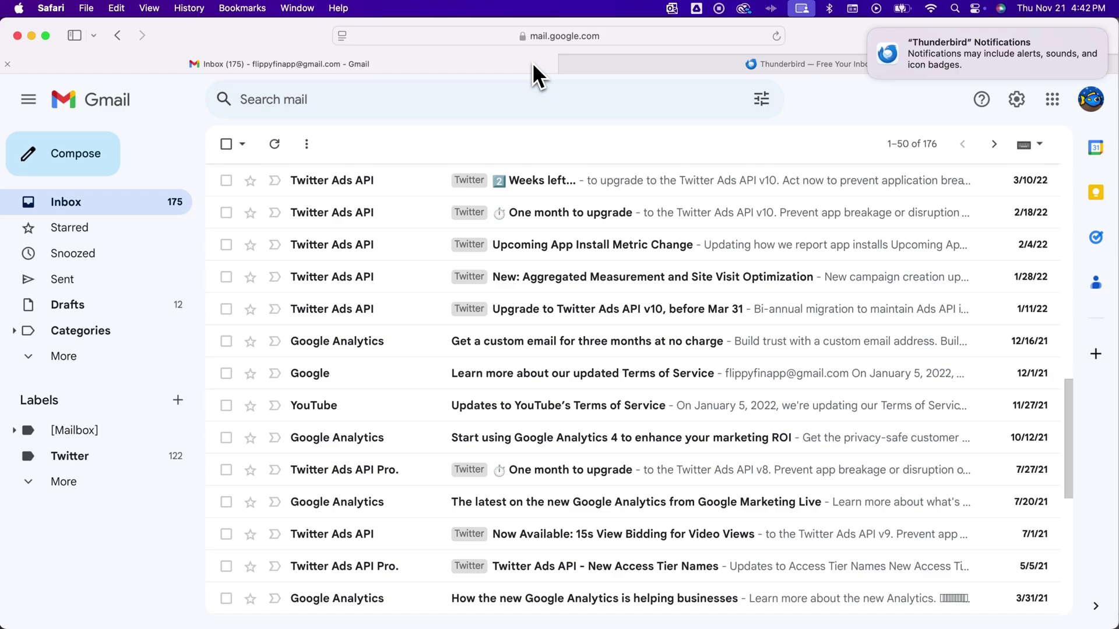
{"action": "left_click", "coordinate": [1094, 101]}
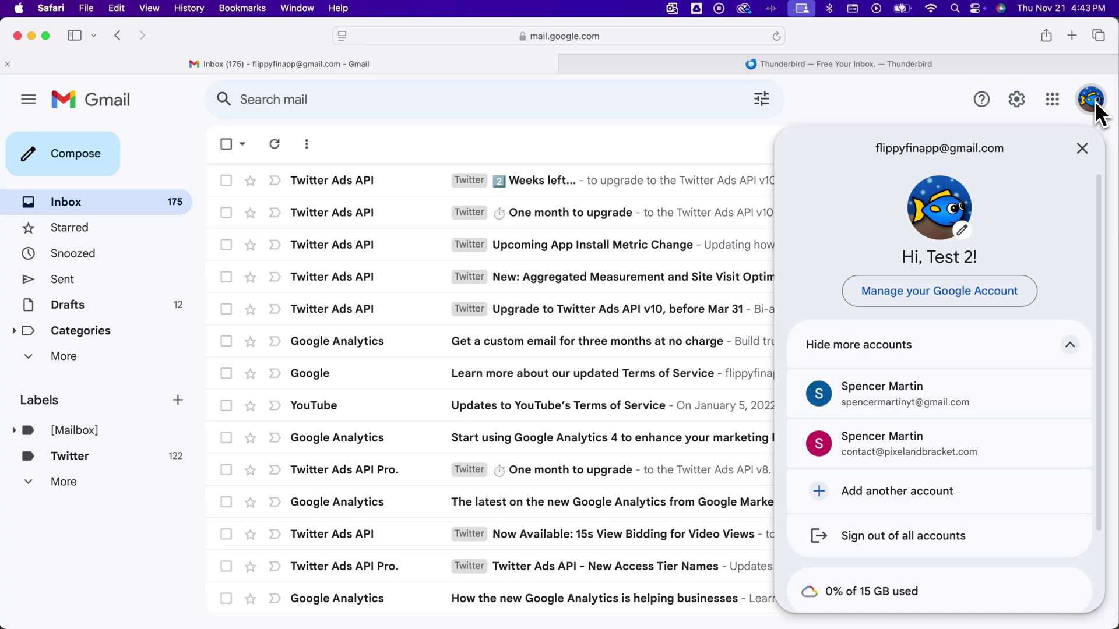
- Open Manage your Google Account, go to Data & privacy, and scroll to Download your data
{"action": "left_click", "coordinate": [945, 292]}
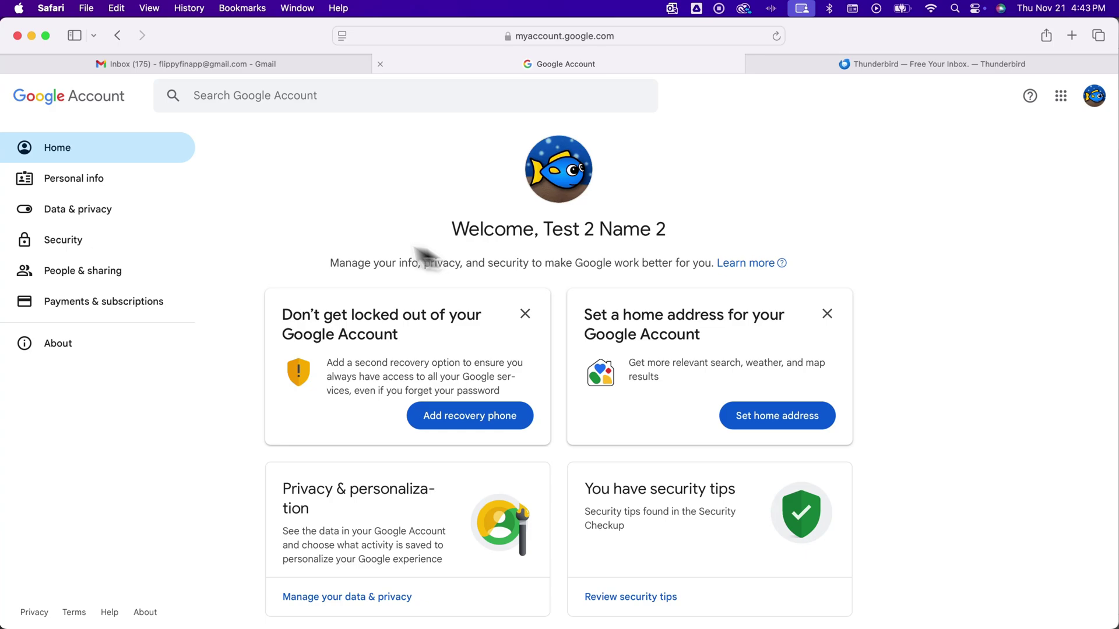
{"action": "left_click", "coordinate": [92, 215]}
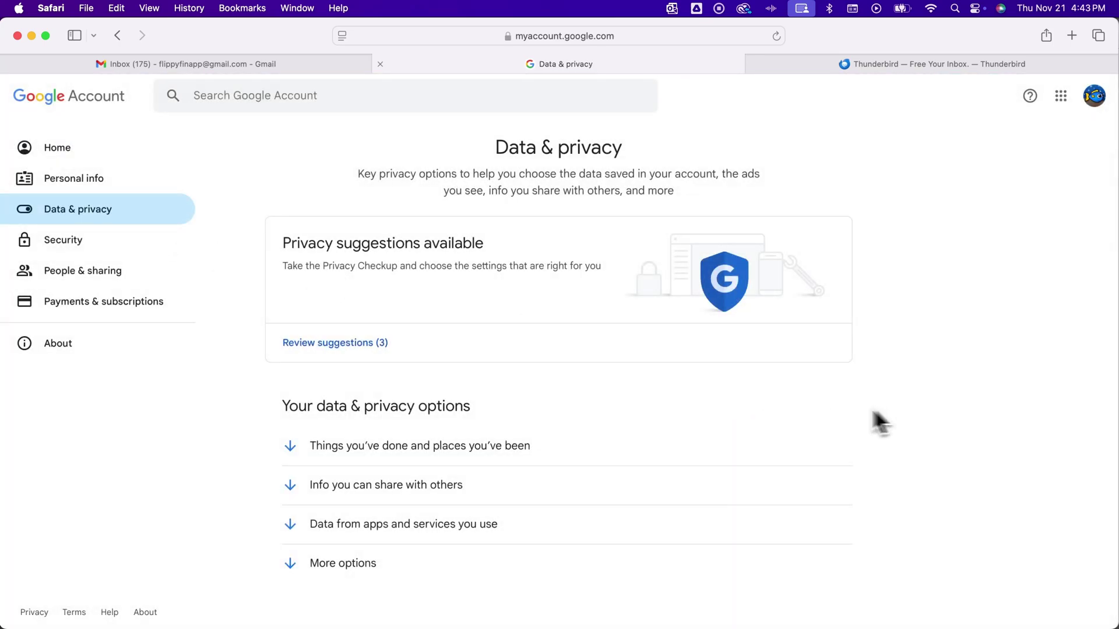
{"action": "scroll", "coordinate": [586, 415], "scroll_direction": "down", "scroll_amount": 3}
{"action": "scroll", "coordinate": [576, 410], "scroll_direction": "down", "scroll_amount": 12}
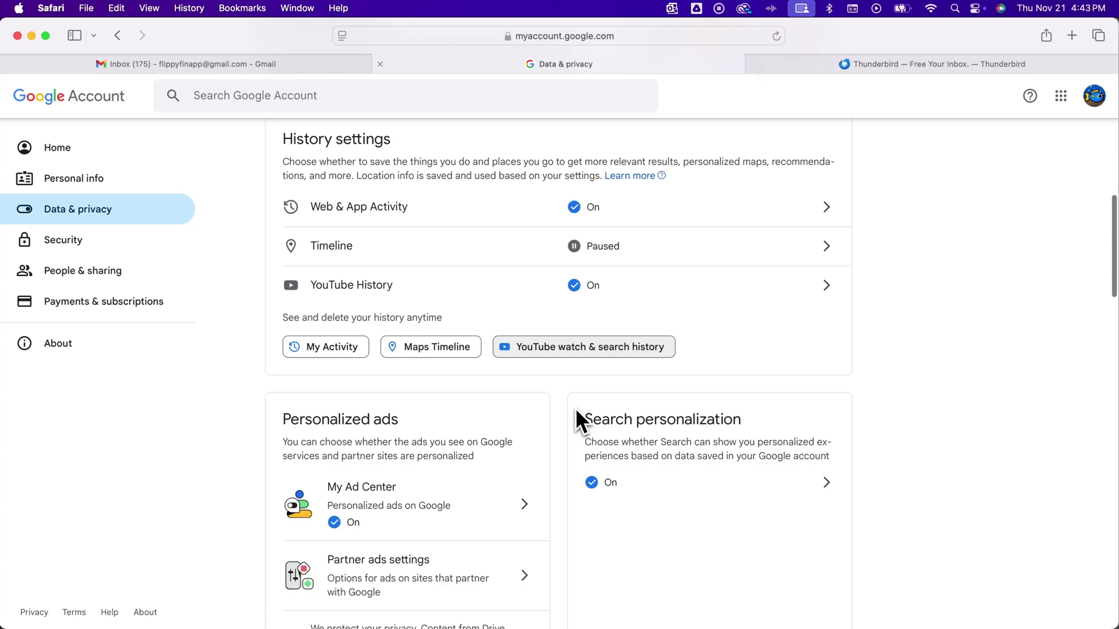
{"action": "scroll", "coordinate": [576, 410], "scroll_direction": "down", "scroll_amount": 10}
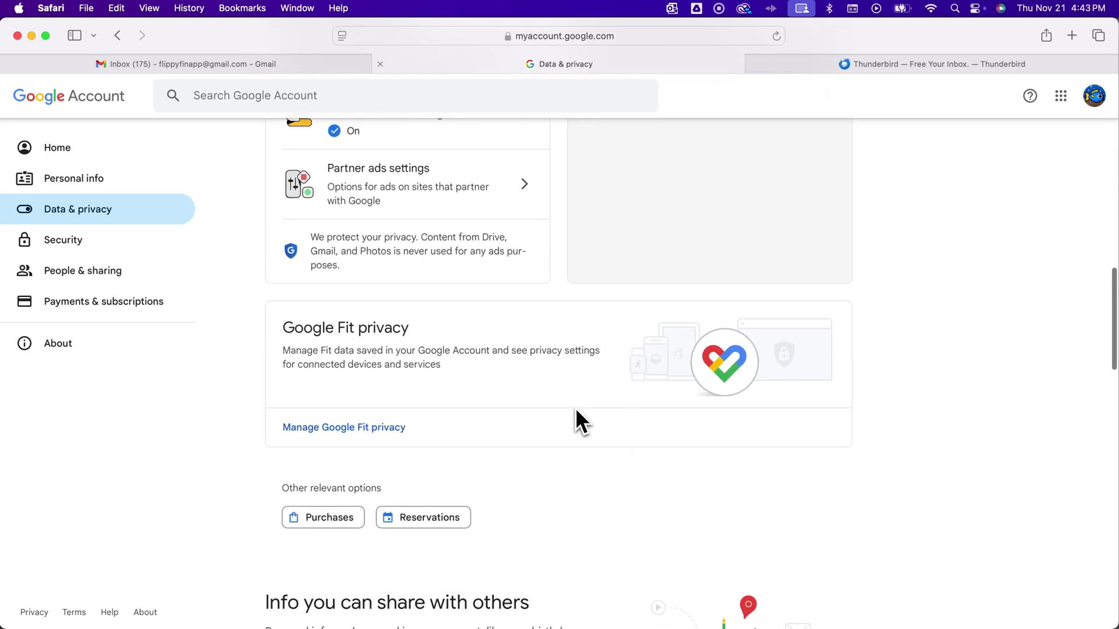
{"action": "scroll", "coordinate": [576, 410], "scroll_direction": "down", "scroll_amount": 10}
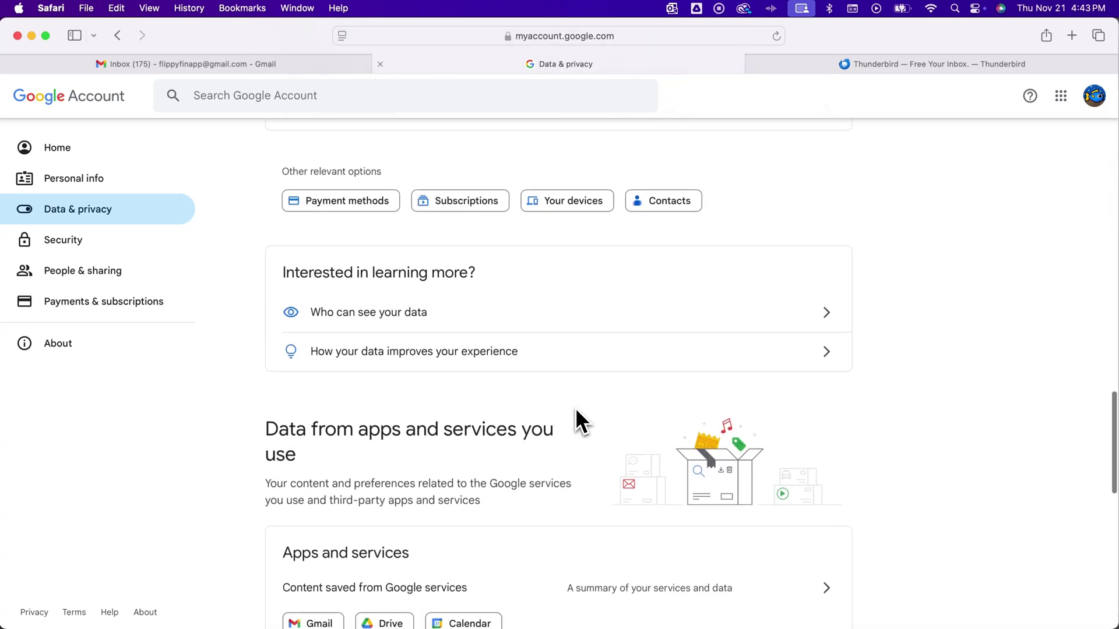
{"action": "scroll", "coordinate": [576, 410], "scroll_direction": "down", "scroll_amount": 5}
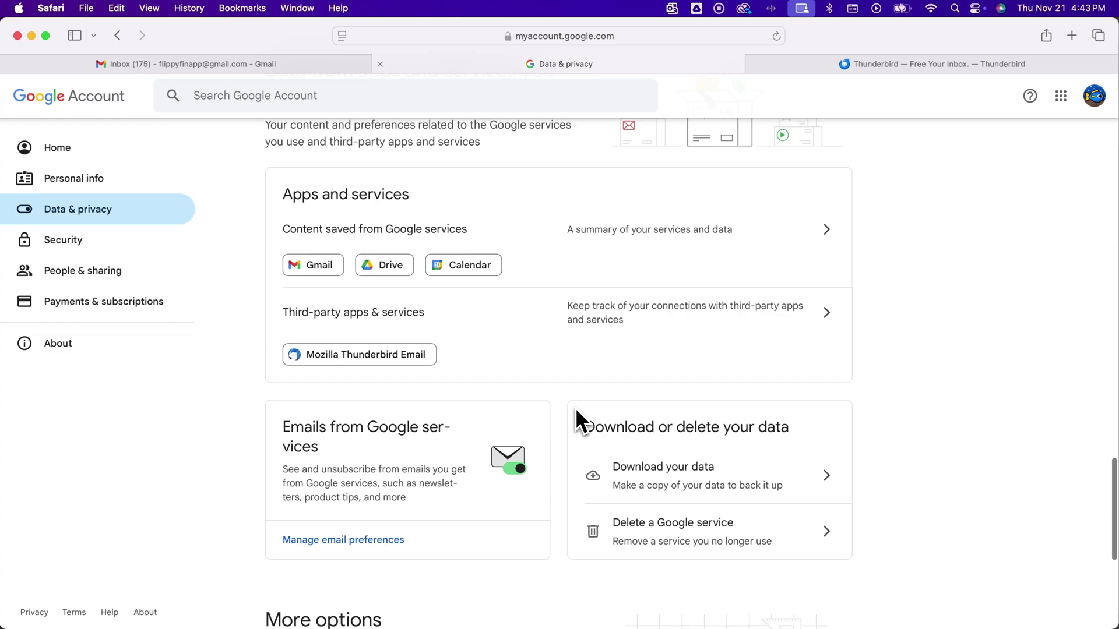
{"action": "scroll", "coordinate": [576, 407], "scroll_direction": "down", "scroll_amount": 1}
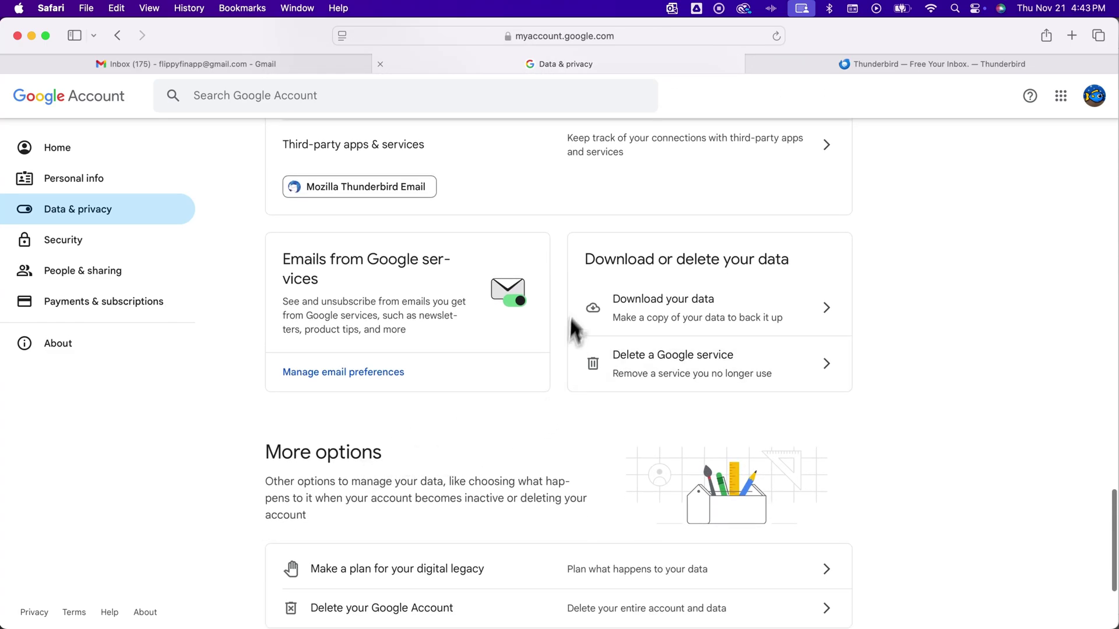
- Open Google Takeout's new export page and deselect all 66 products
{"action": "left_click", "coordinate": [743, 306]}
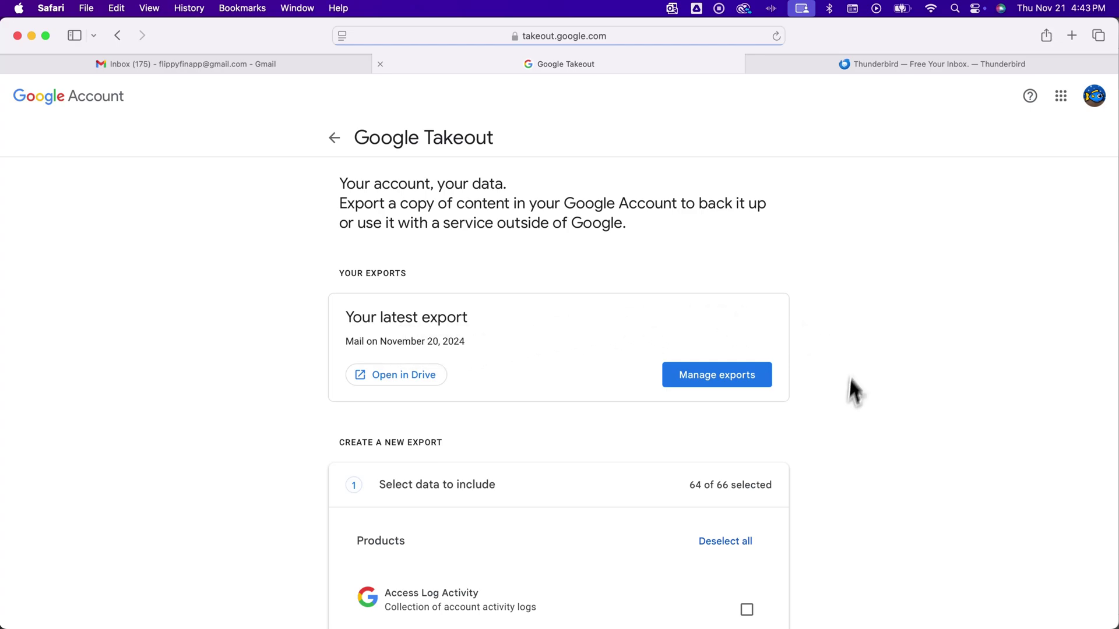
{"action": "scroll", "coordinate": [835, 431], "scroll_direction": "down", "scroll_amount": 5}
{"action": "scroll", "coordinate": [835, 430], "scroll_direction": "down", "scroll_amount": 1}
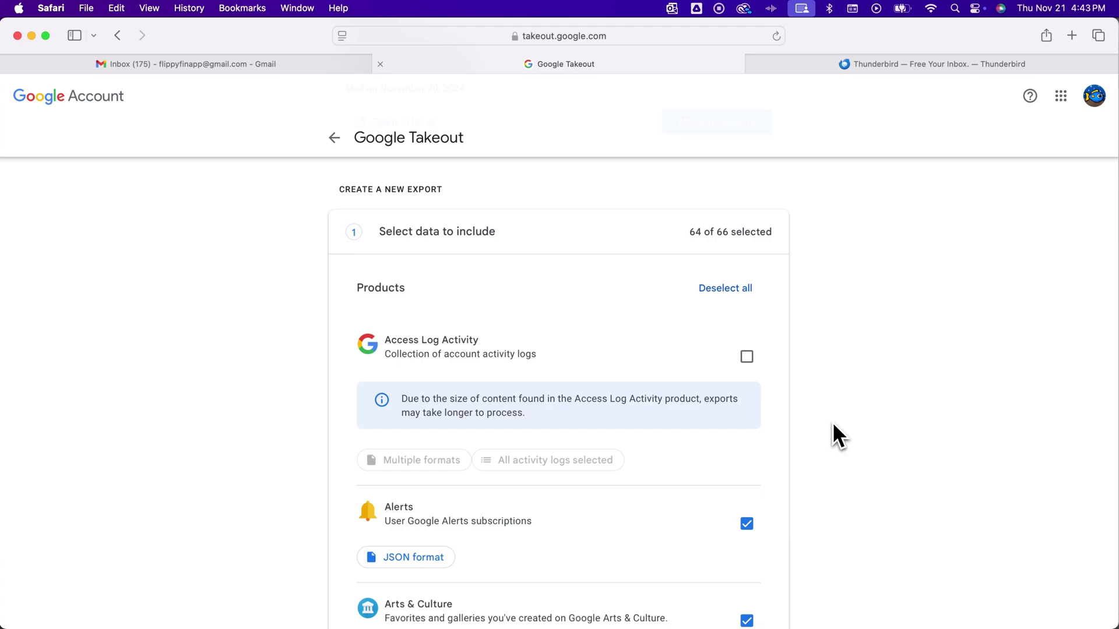
{"action": "left_click", "coordinate": [718, 291]}
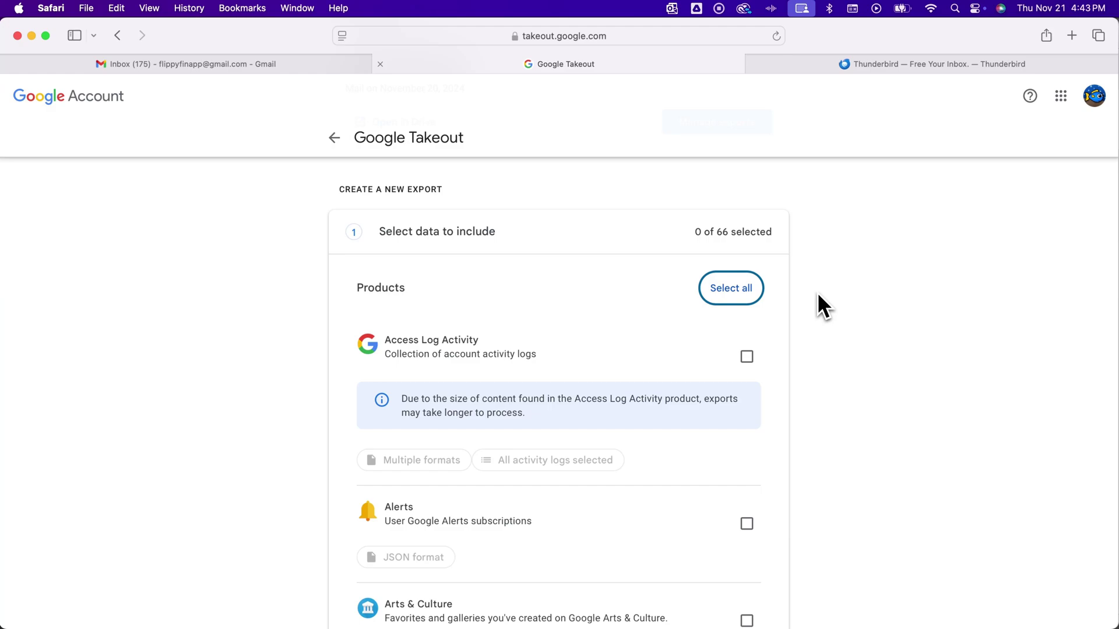
{"action": "scroll", "coordinate": [818, 295], "scroll_direction": "down", "scroll_amount": 10}
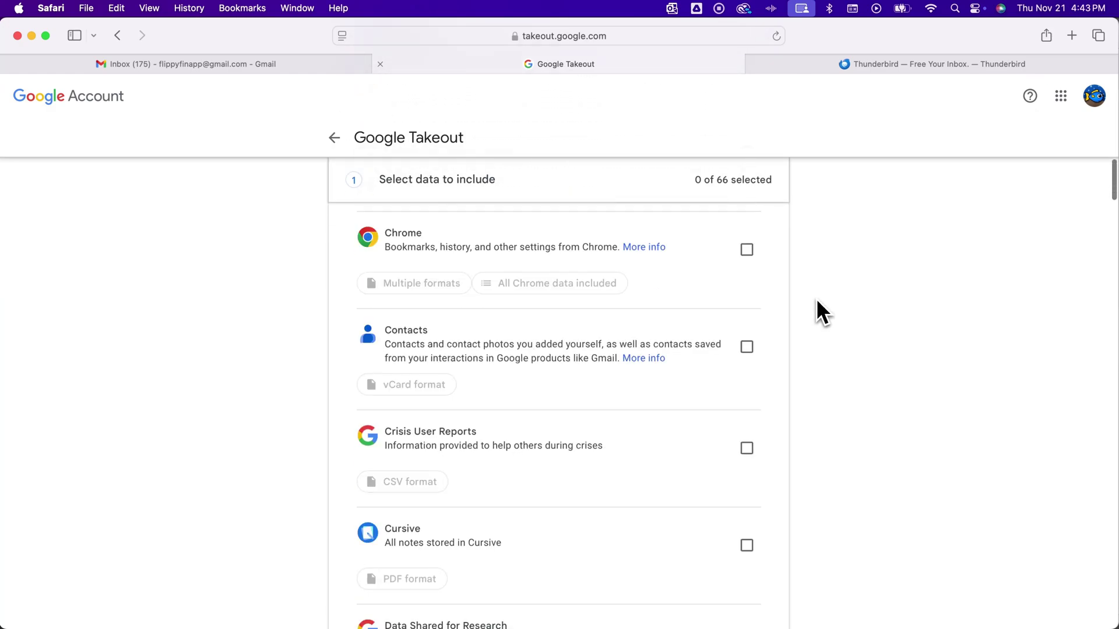
{"action": "scroll", "coordinate": [816, 300], "scroll_direction": "down", "scroll_amount": 5}
{"action": "scroll", "coordinate": [816, 300], "scroll_direction": "up", "scroll_amount": 3}
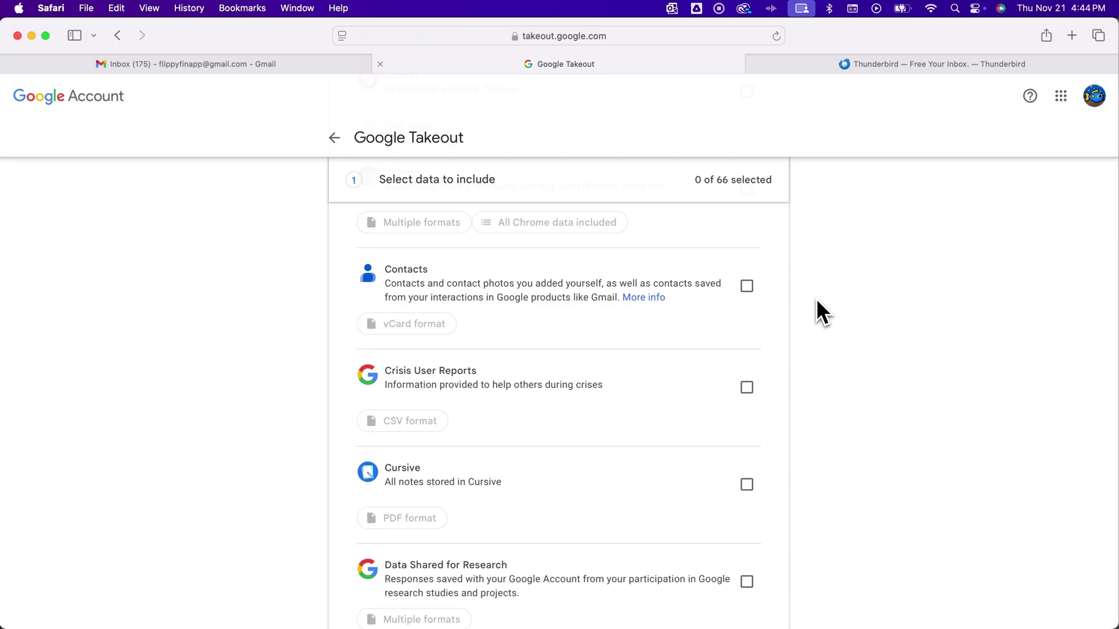
- Search the Google Takeout page for 'mail' and jump to the Mail product entry
{"action": "key", "text": "super+f"}
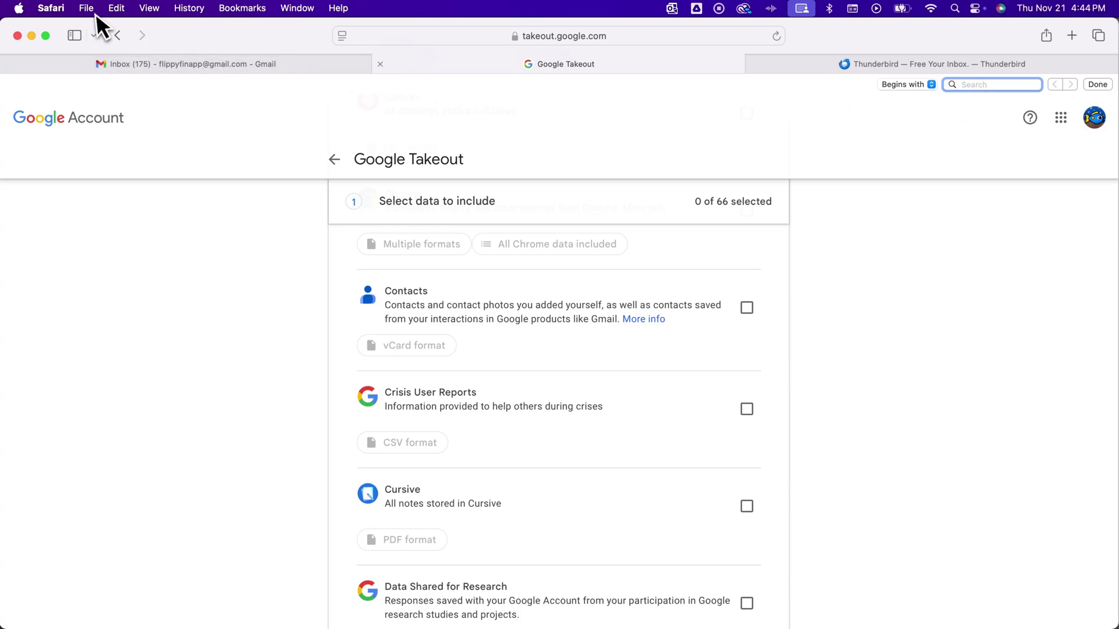
{"action": "left_click", "coordinate": [117, 8]}
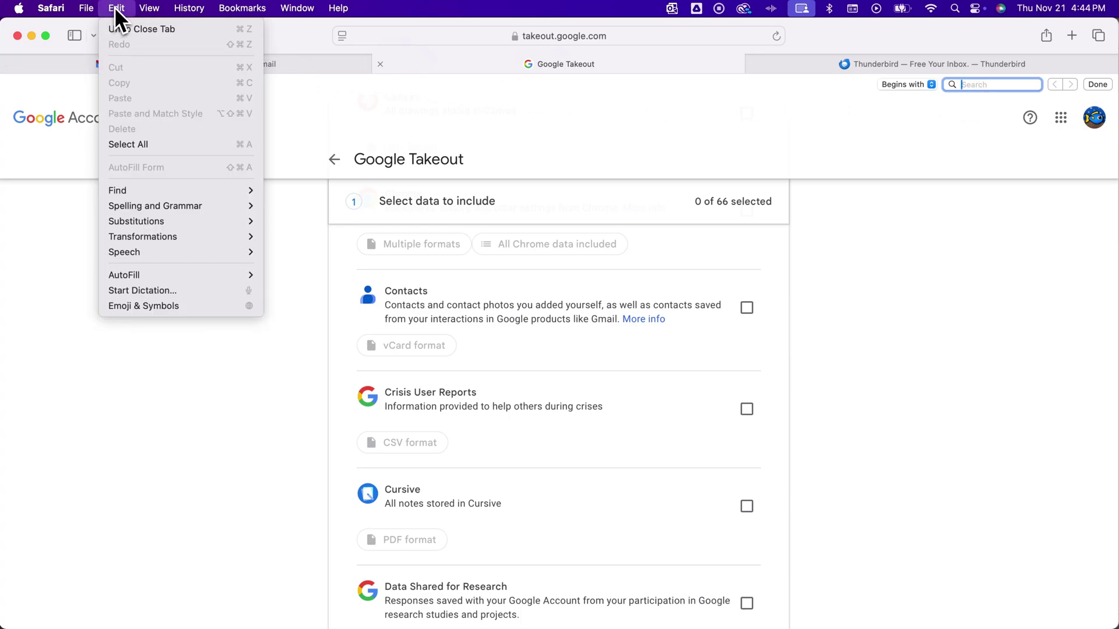
{"action": "mouse_move", "coordinate": [155, 189]}
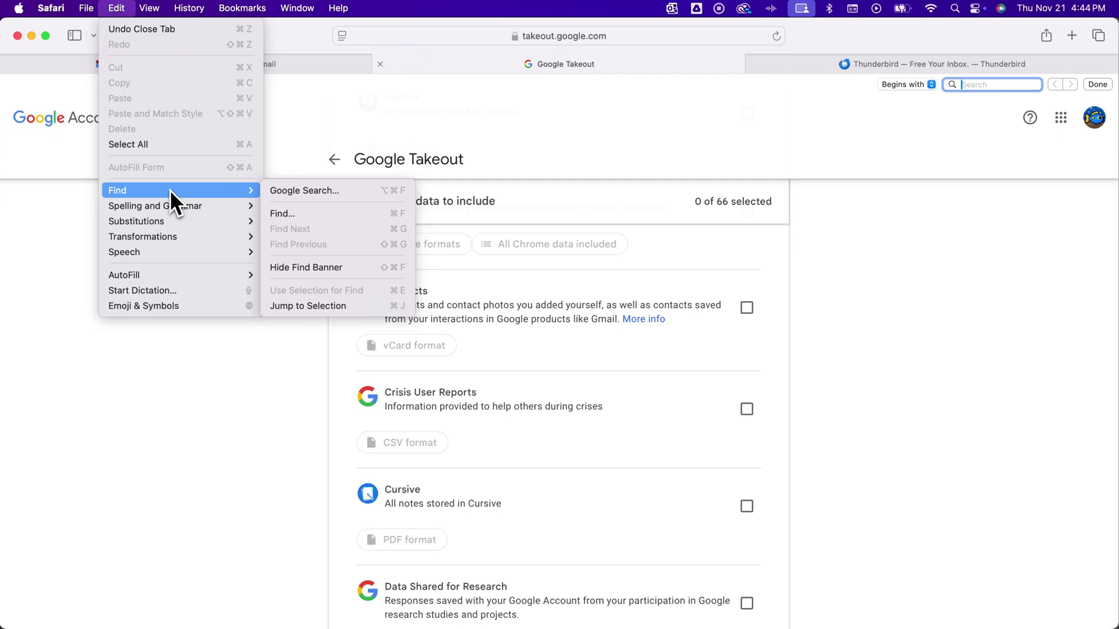
{"action": "left_click", "coordinate": [321, 215]}
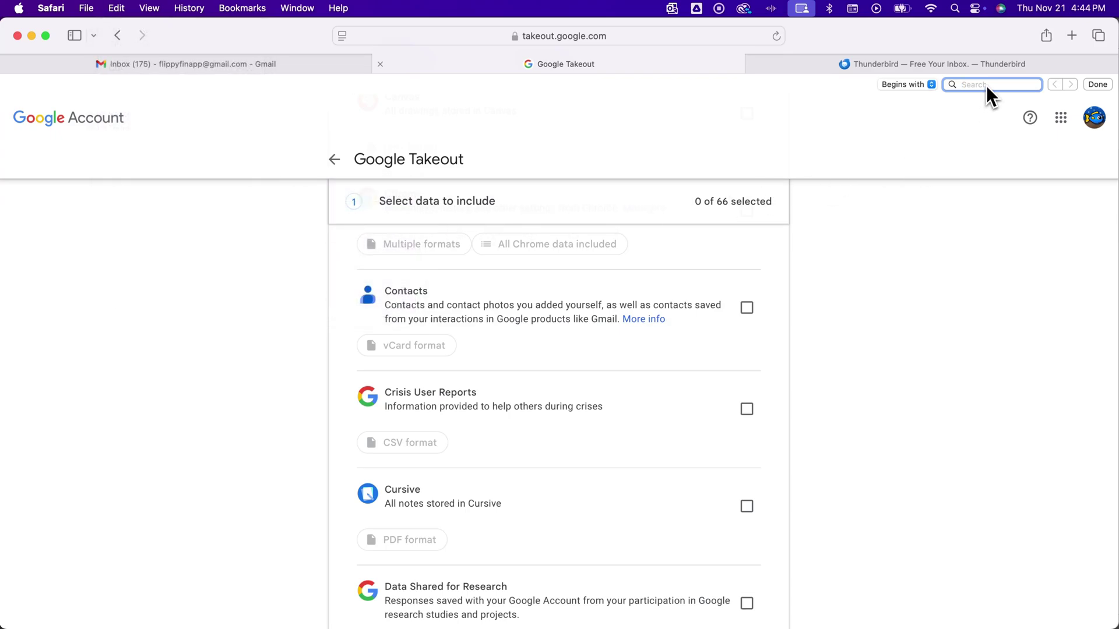
{"action": "type", "text": "mail"}
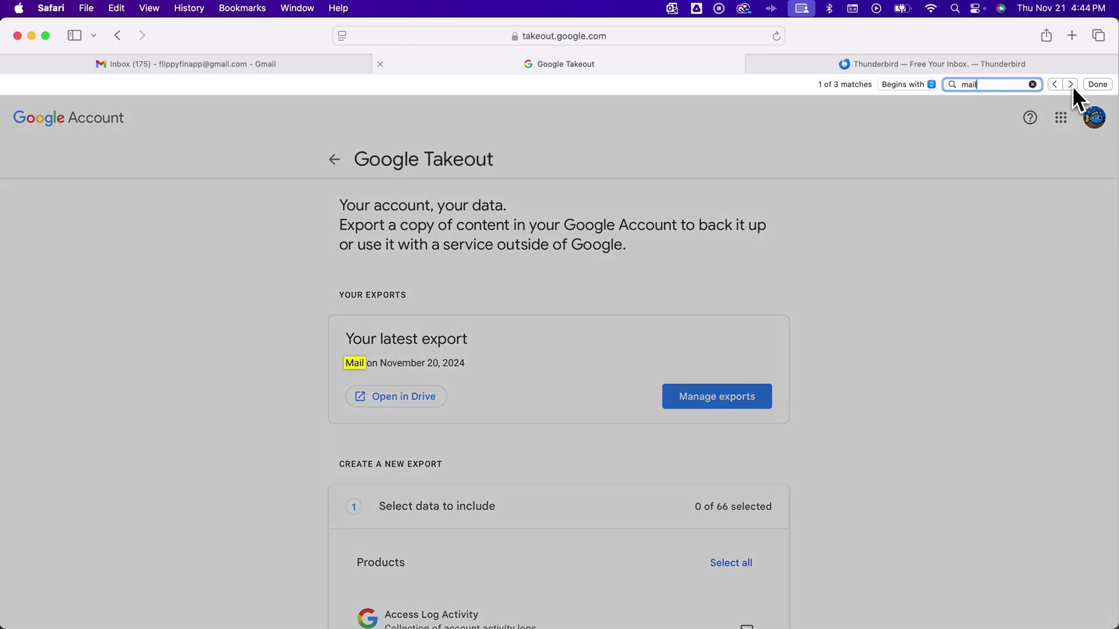
{"action": "left_click", "coordinate": [1073, 86]}
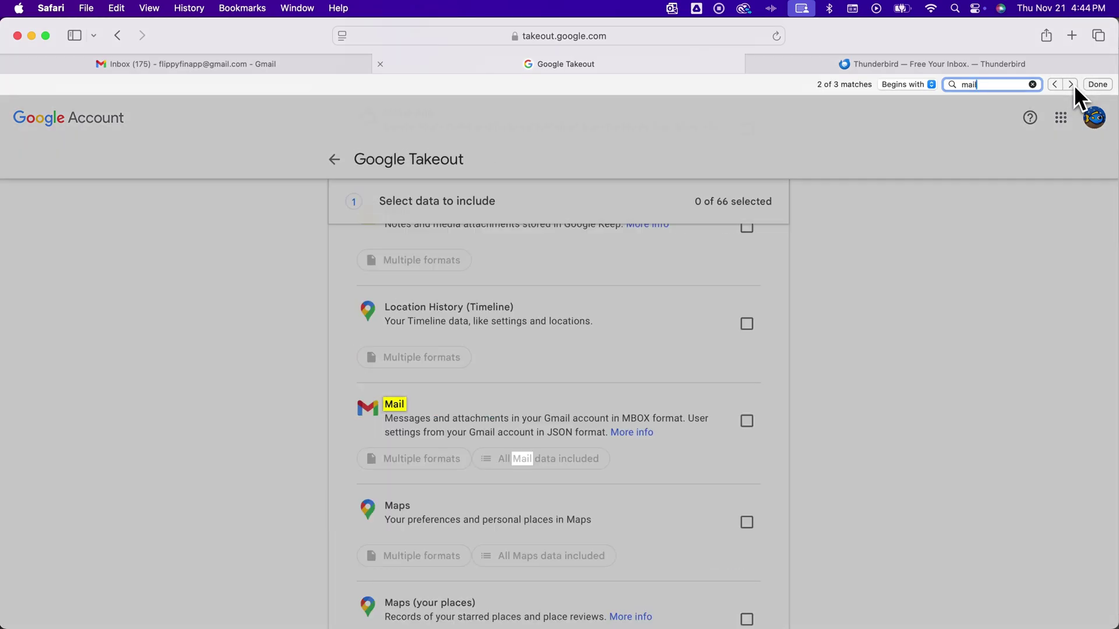
{"action": "left_click", "coordinate": [849, 401]}
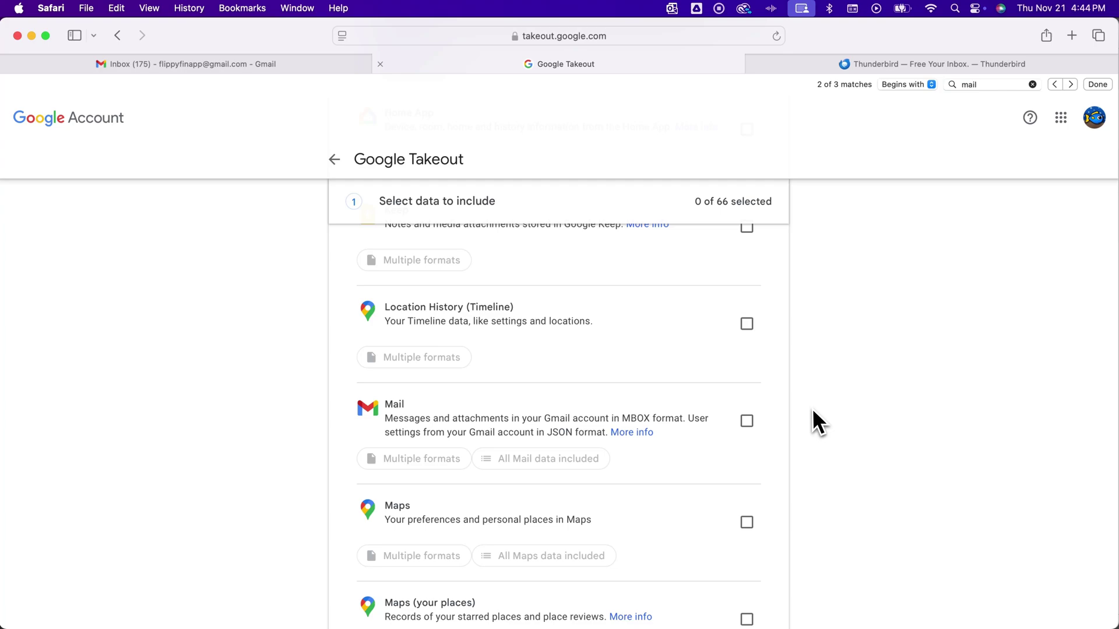
{"action": "scroll", "coordinate": [811, 407], "scroll_direction": "down", "scroll_amount": 1}
{"action": "scroll", "coordinate": [810, 406], "scroll_direction": "up", "scroll_amount": 1}
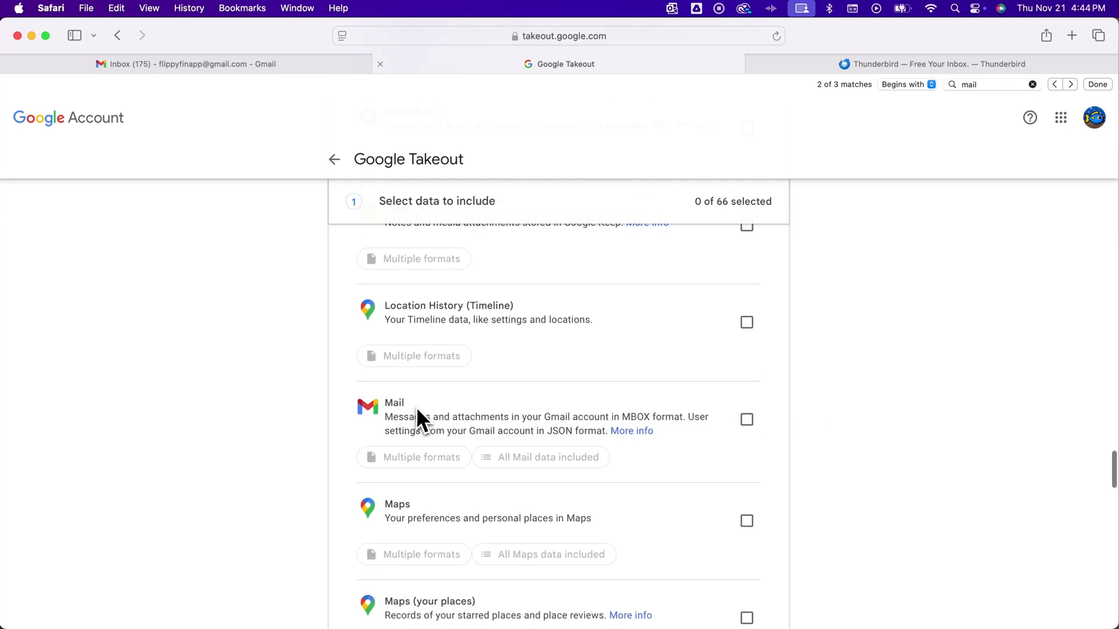
- Select Mail for export and confirm its messages export as MBOX and settings as JSON
{"action": "left_click", "coordinate": [747, 421]}
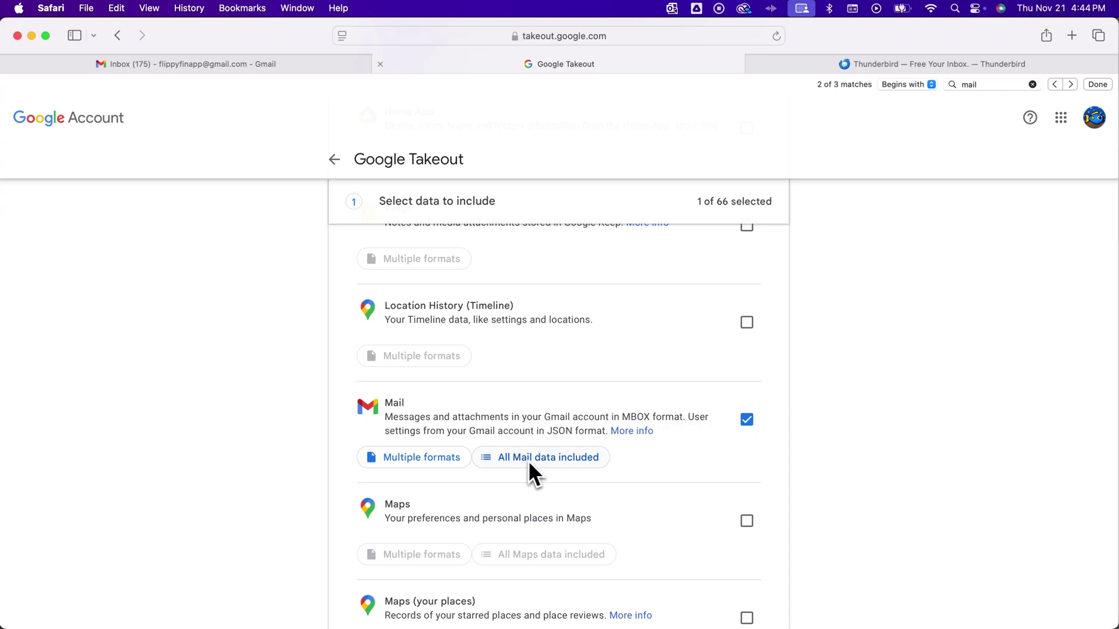
{"action": "left_click", "coordinate": [448, 459]}
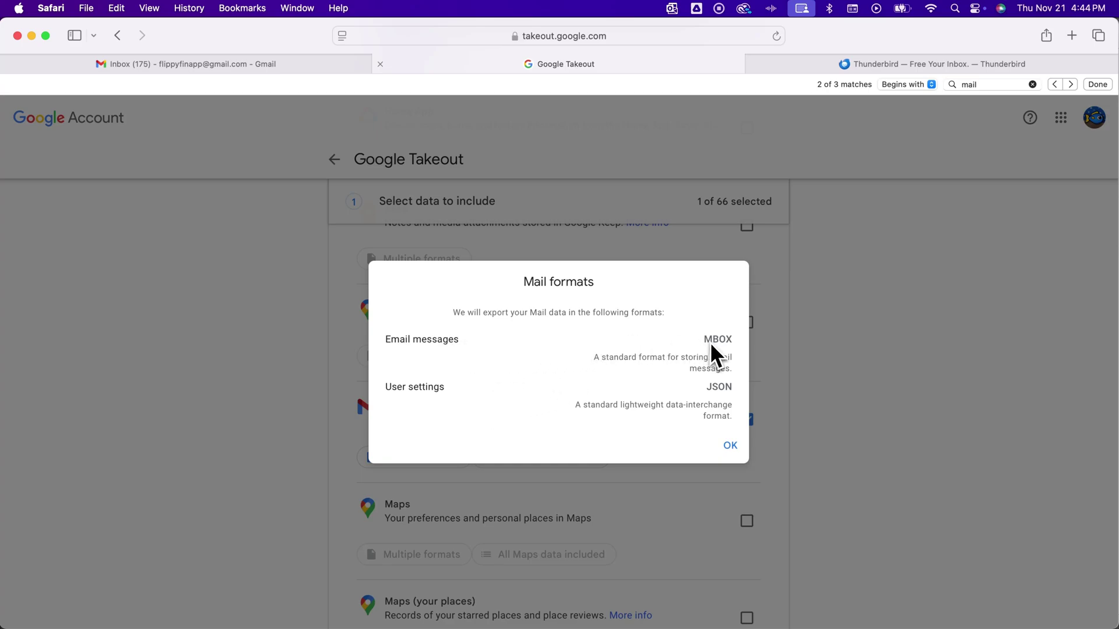
{"action": "left_click", "coordinate": [730, 447]}
{"action": "scroll", "coordinate": [793, 444], "scroll_direction": "down", "scroll_amount": 20}
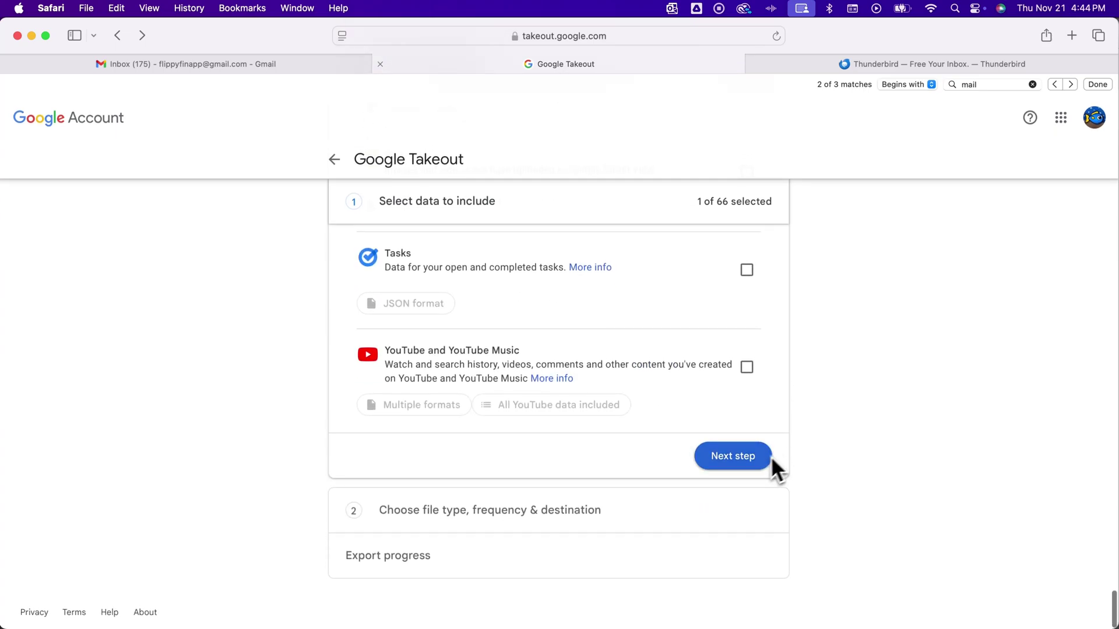
- Set the export to go to Drive once, as a .zip archive split at 2 GB
{"action": "left_click", "coordinate": [751, 459]}
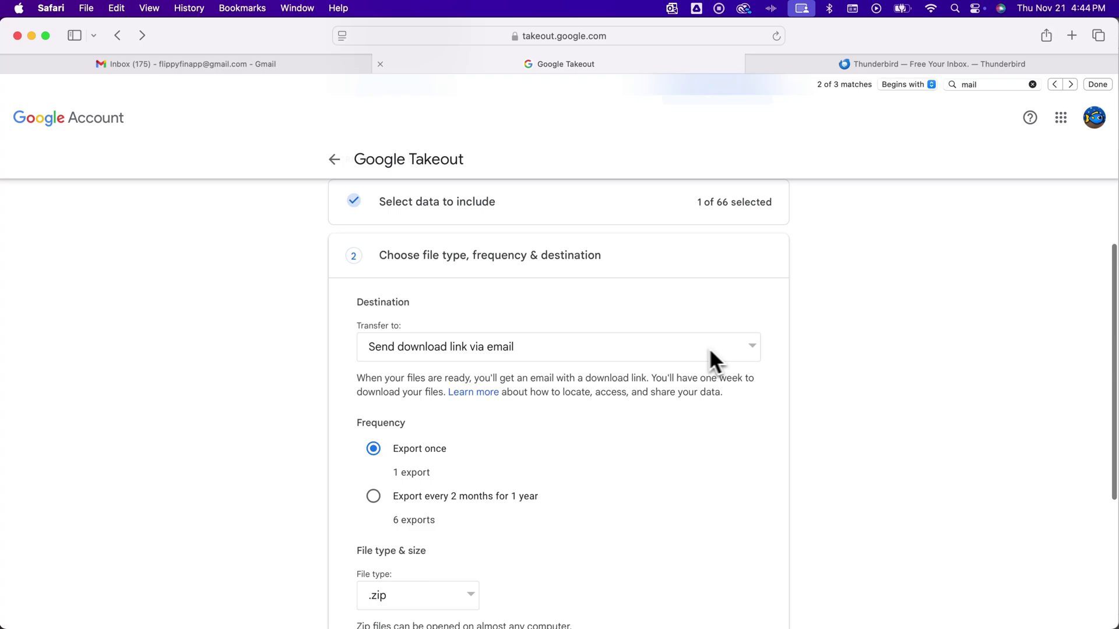
{"action": "left_click", "coordinate": [692, 349]}
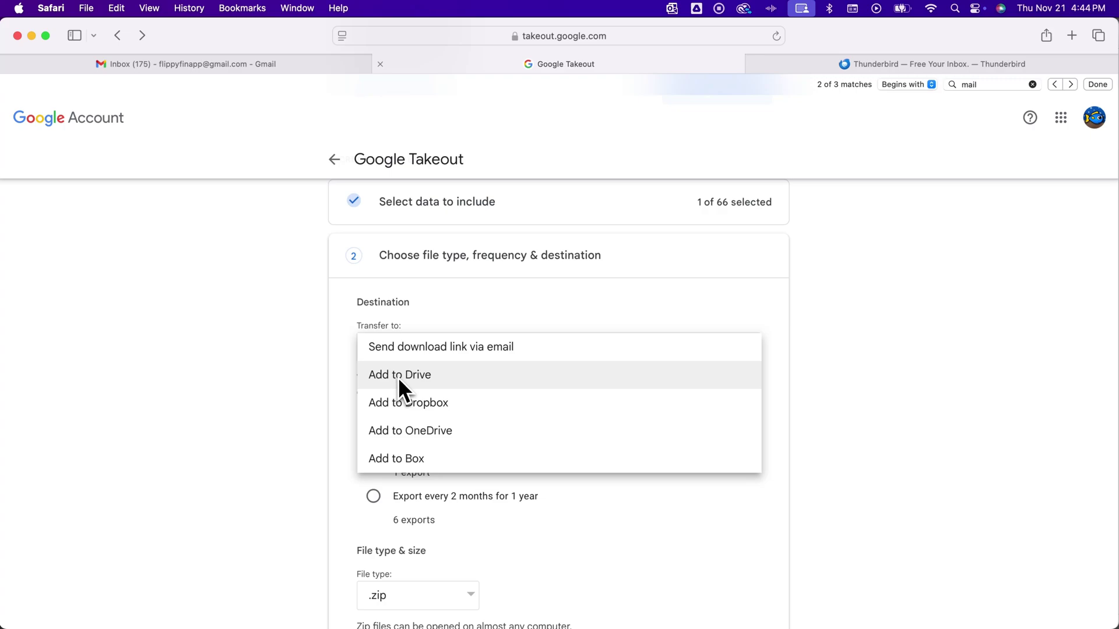
{"action": "left_click", "coordinate": [440, 373]}
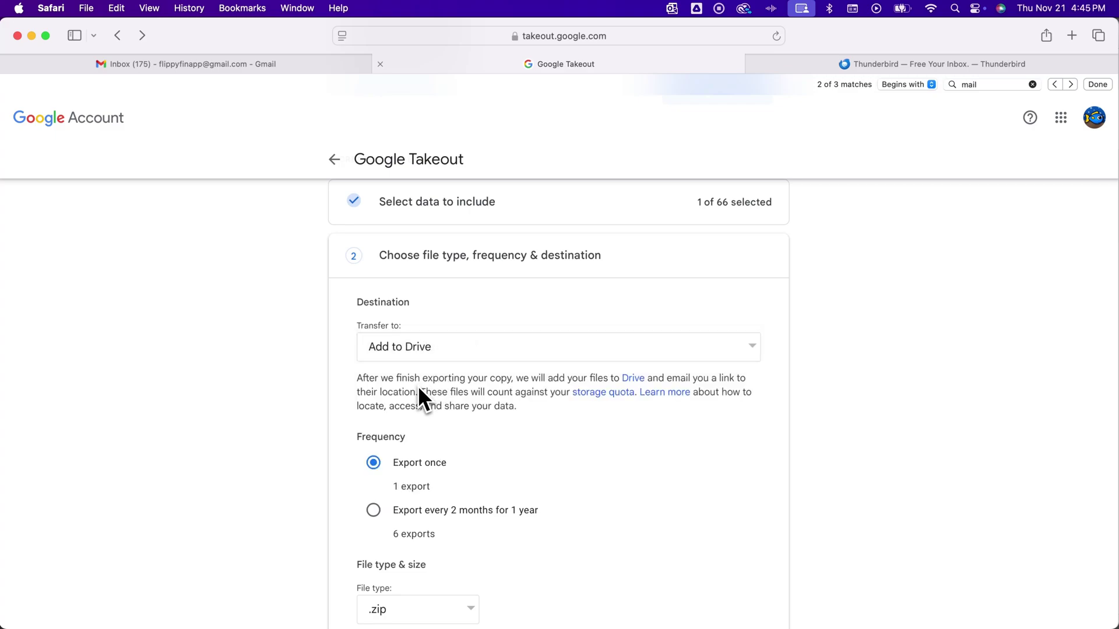
{"action": "scroll", "coordinate": [419, 389], "scroll_direction": "down", "scroll_amount": 3}
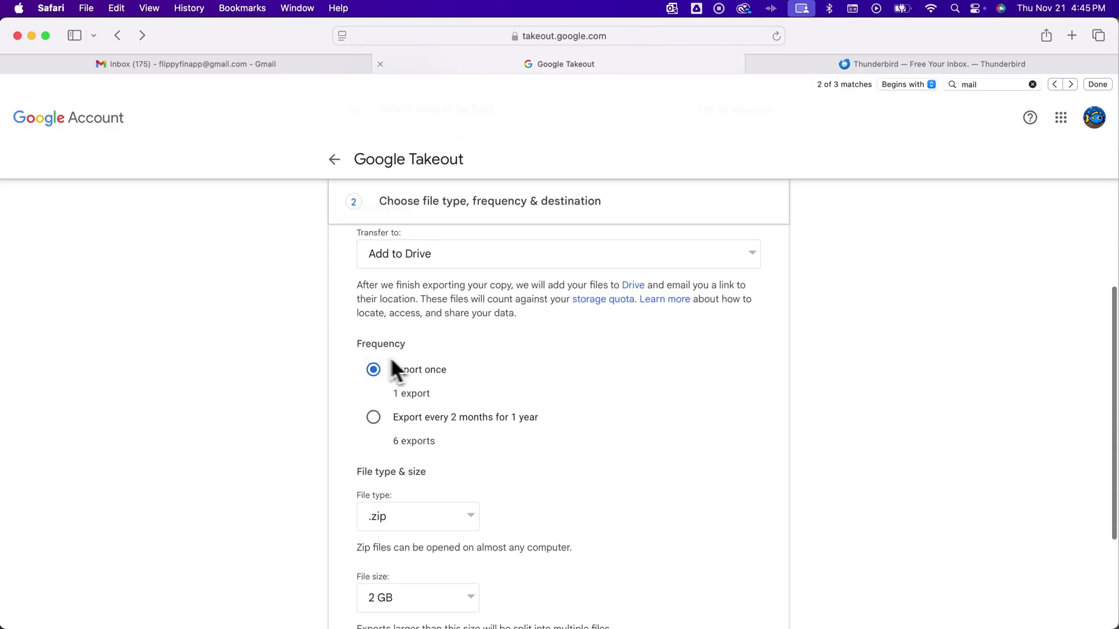
{"action": "scroll", "coordinate": [443, 373], "scroll_direction": "down", "scroll_amount": 1}
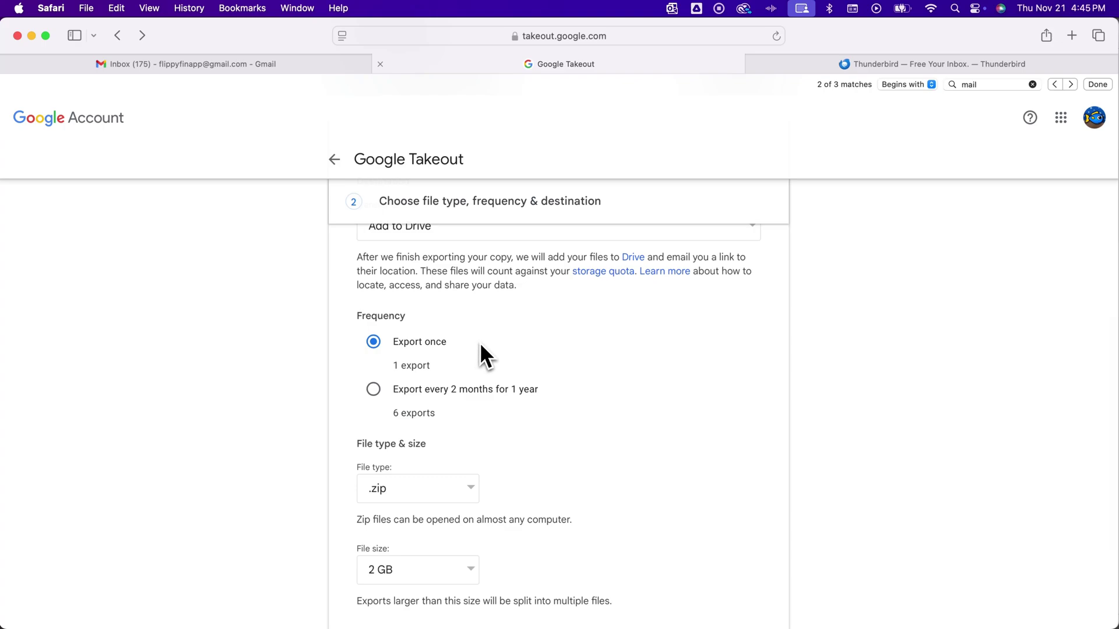
{"action": "scroll", "coordinate": [490, 367], "scroll_direction": "down", "scroll_amount": 4}
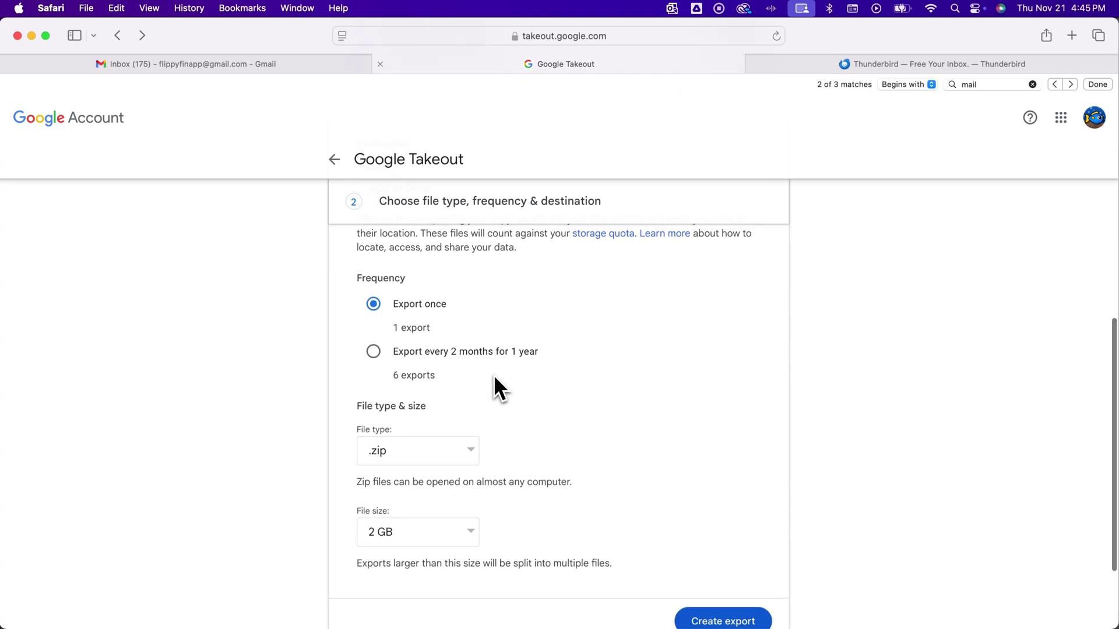
{"action": "left_click", "coordinate": [469, 386]}
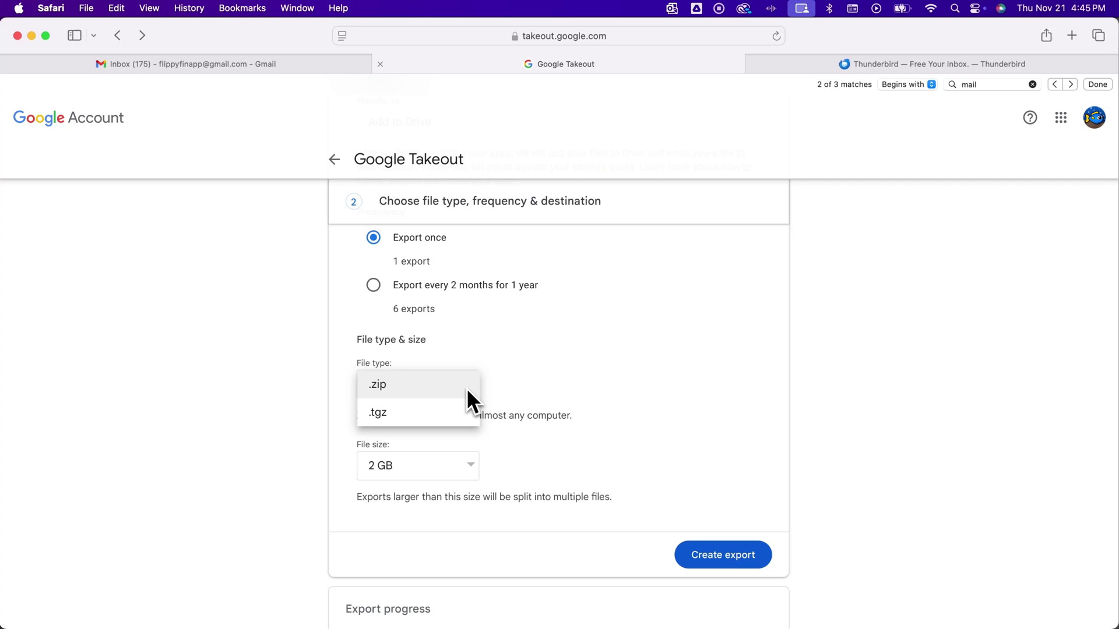
{"action": "left_click", "coordinate": [388, 385]}
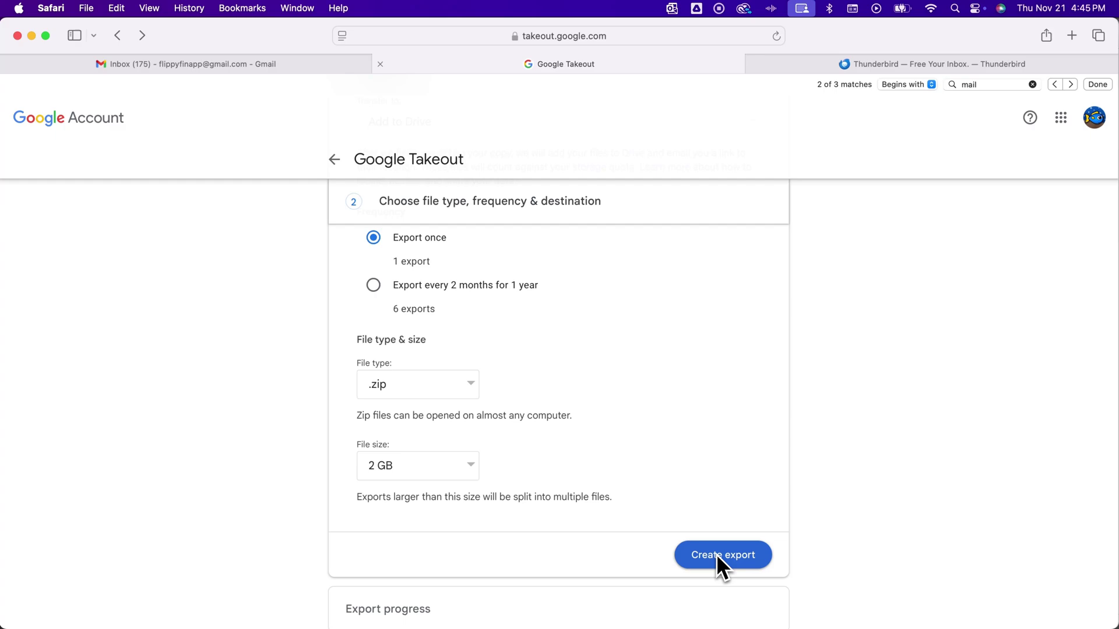
- Open Gmail Trash's Takeout export message and view takeout-20241120T202359Z-001.zip in Drive
{"action": "left_click", "coordinate": [254, 64]}
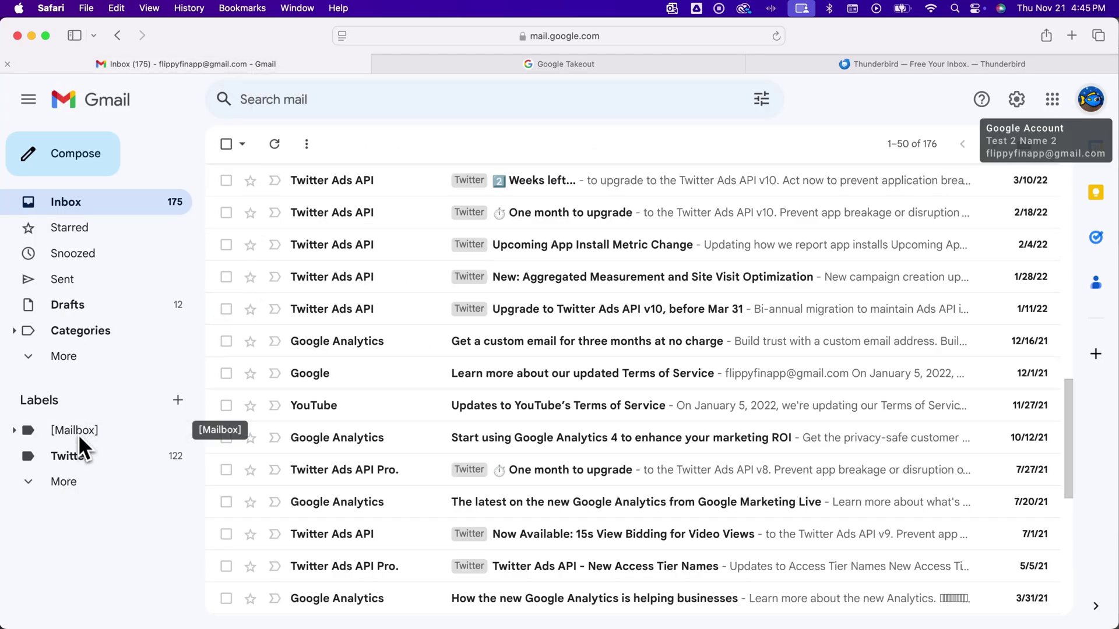
{"action": "left_click", "coordinate": [73, 355]}
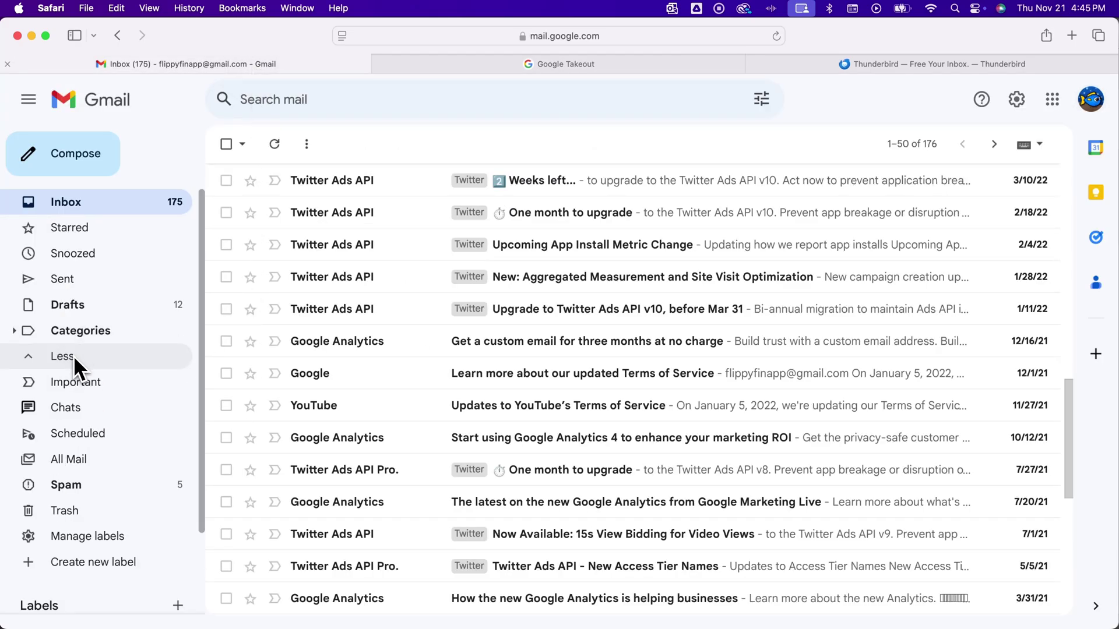
{"action": "left_click", "coordinate": [77, 513]}
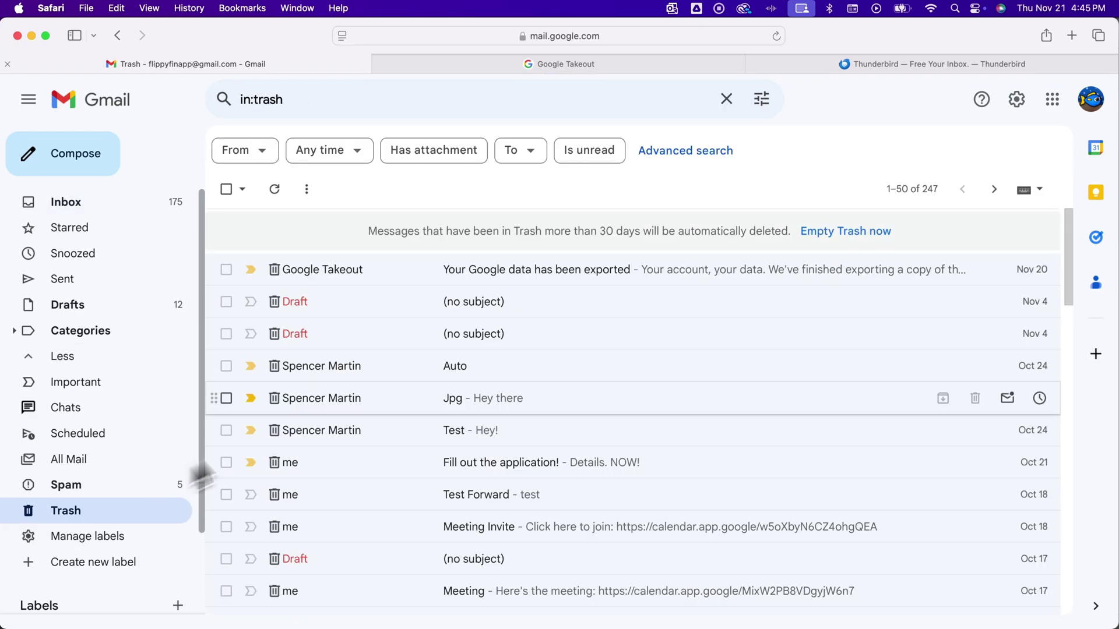
{"action": "left_click", "coordinate": [425, 262]}
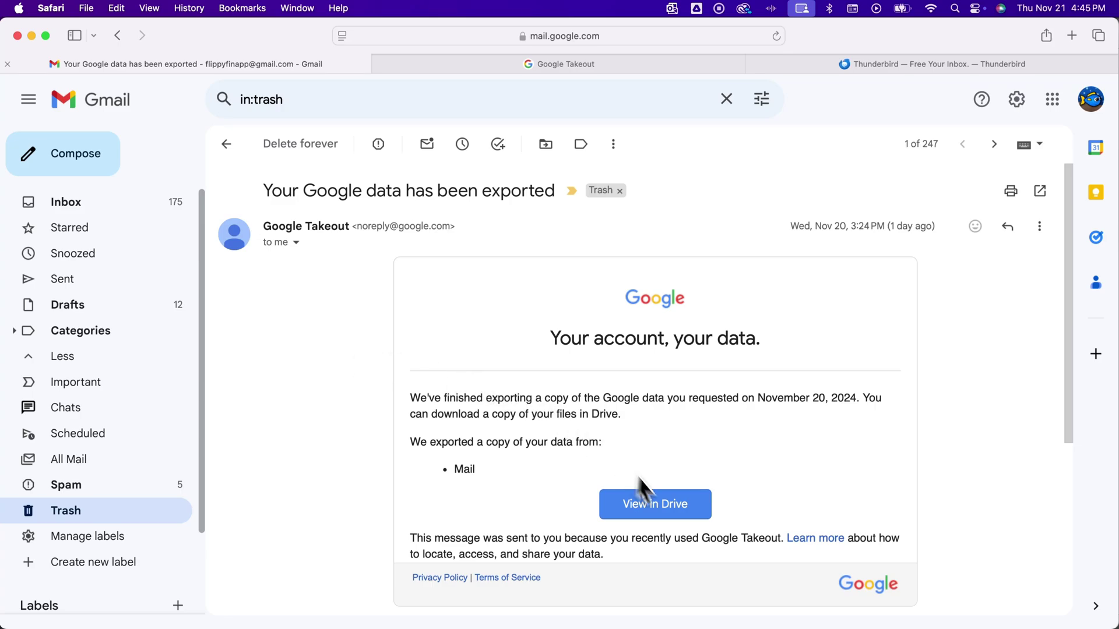
{"action": "left_click", "coordinate": [662, 505]}
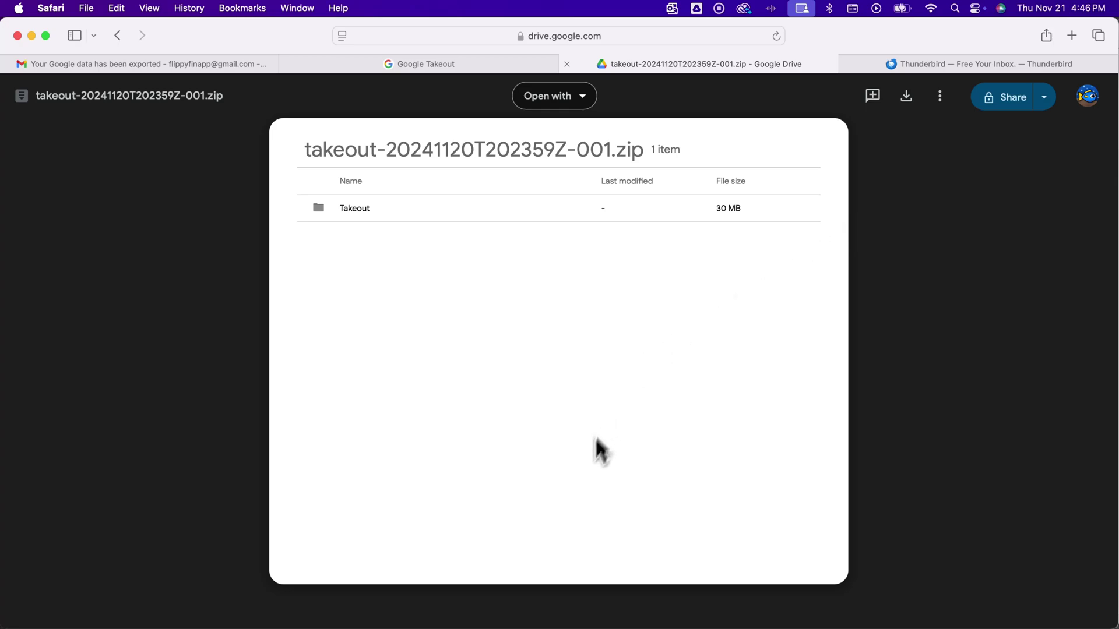
- Search Thunderbird's add-ons for 'mbox' to confirm ImportExportTools NG is enabled, then close the results
{"action": "mouse_move", "coordinate": [602, 622]}
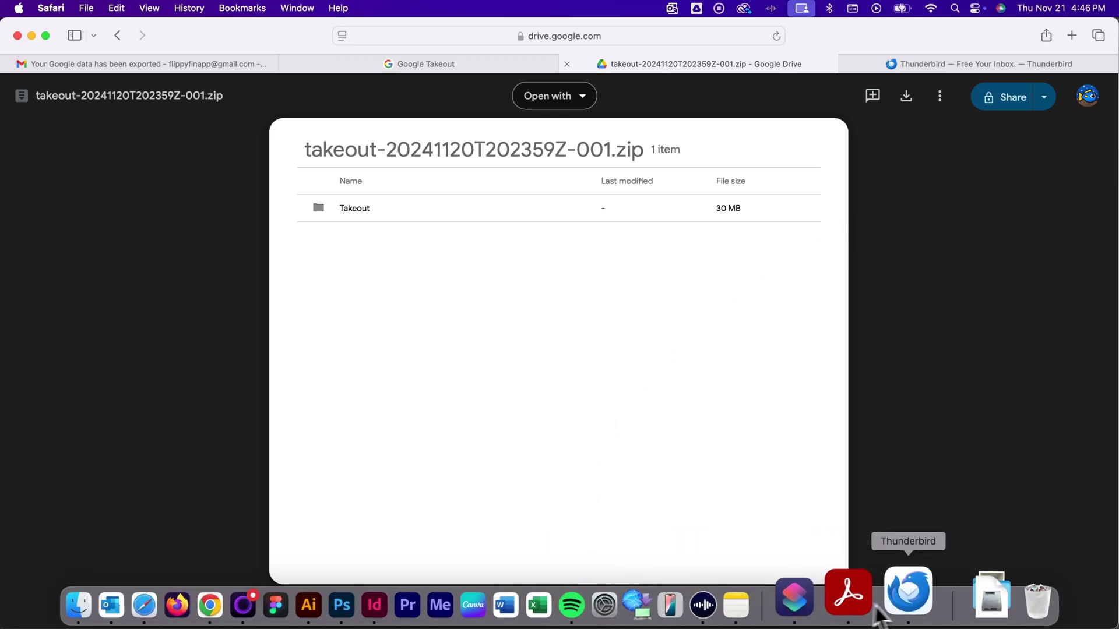
{"action": "left_click", "coordinate": [908, 592]}
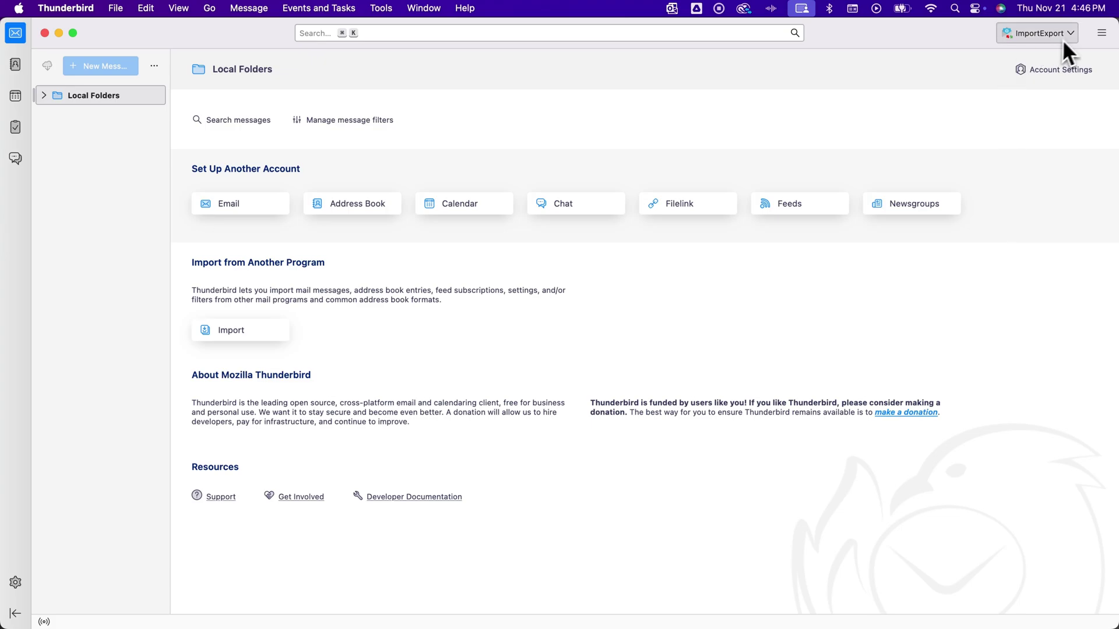
{"action": "left_click", "coordinate": [1102, 33]}
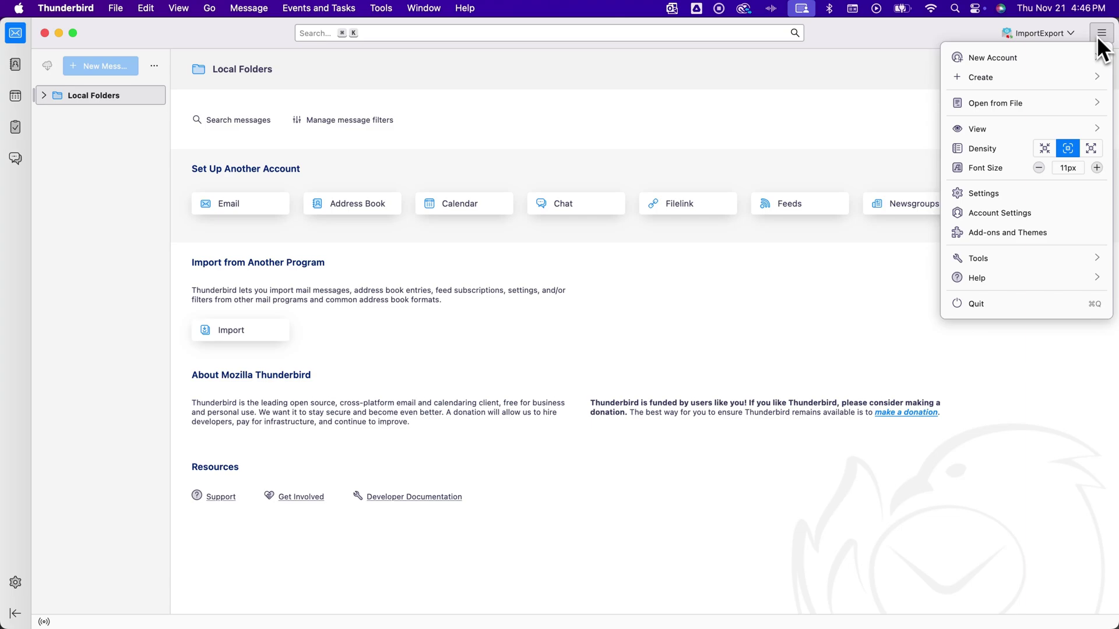
{"action": "left_click", "coordinate": [1012, 232]}
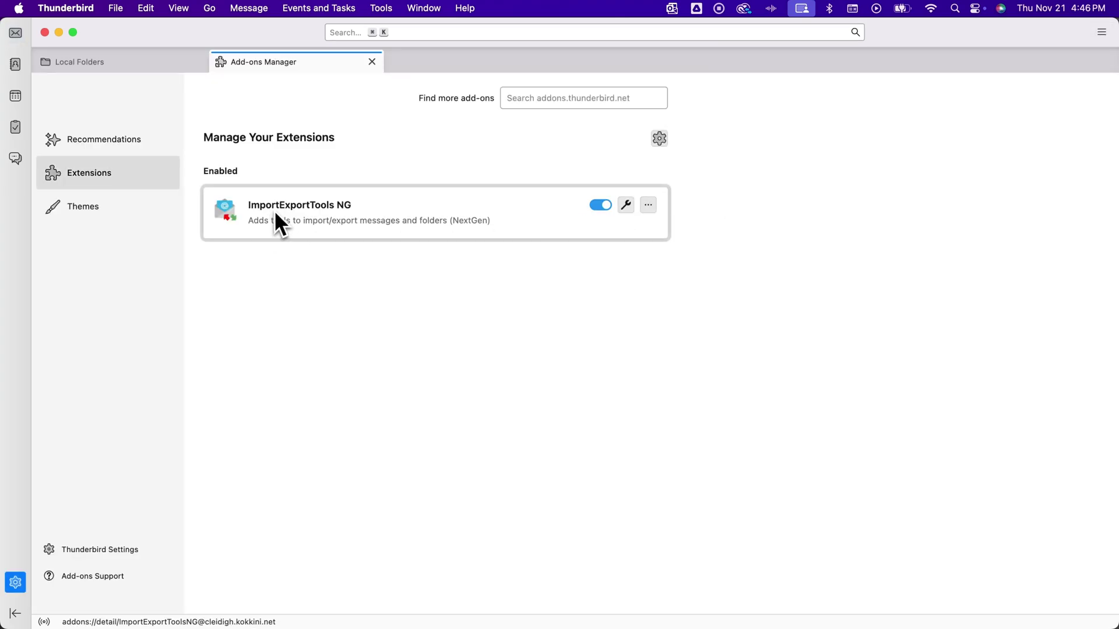
{"action": "left_click", "coordinate": [535, 103]}
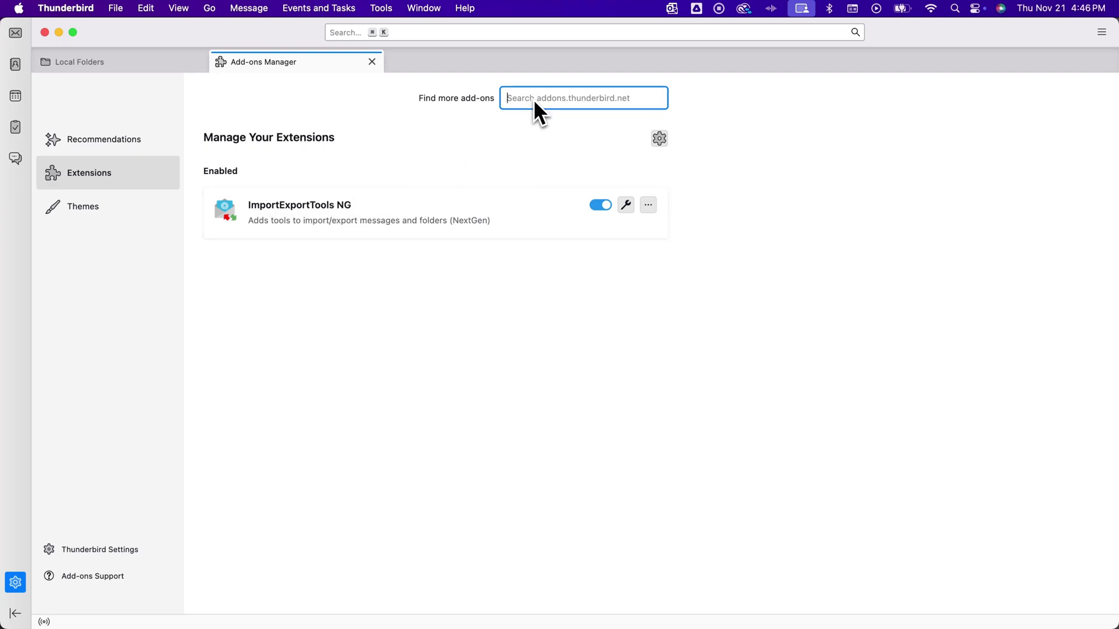
{"action": "type", "text": "mbox"}
{"action": "key", "text": "Return"}
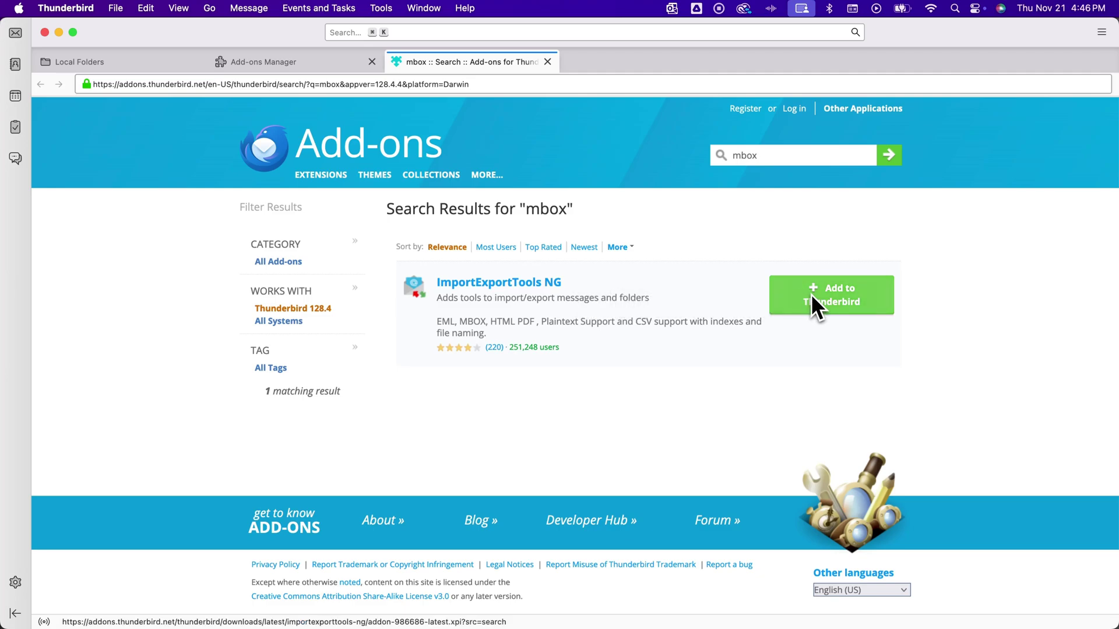
{"action": "left_click", "coordinate": [549, 62]}
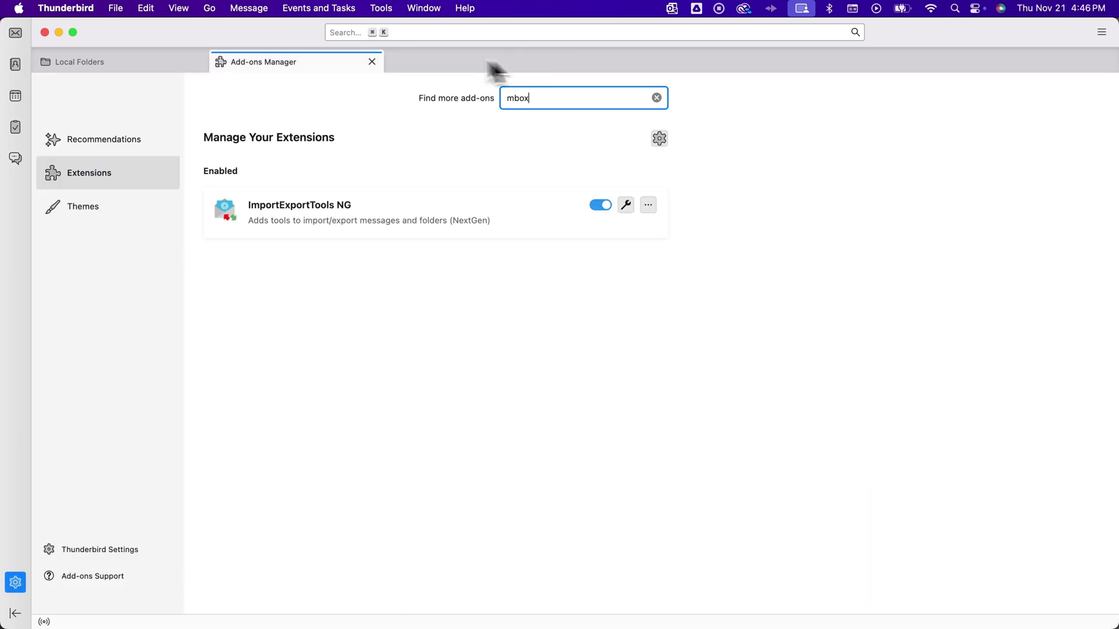
- Close the Add-ons Manager and glance over the ImportExportTools NG menu
{"action": "left_click", "coordinate": [372, 60]}
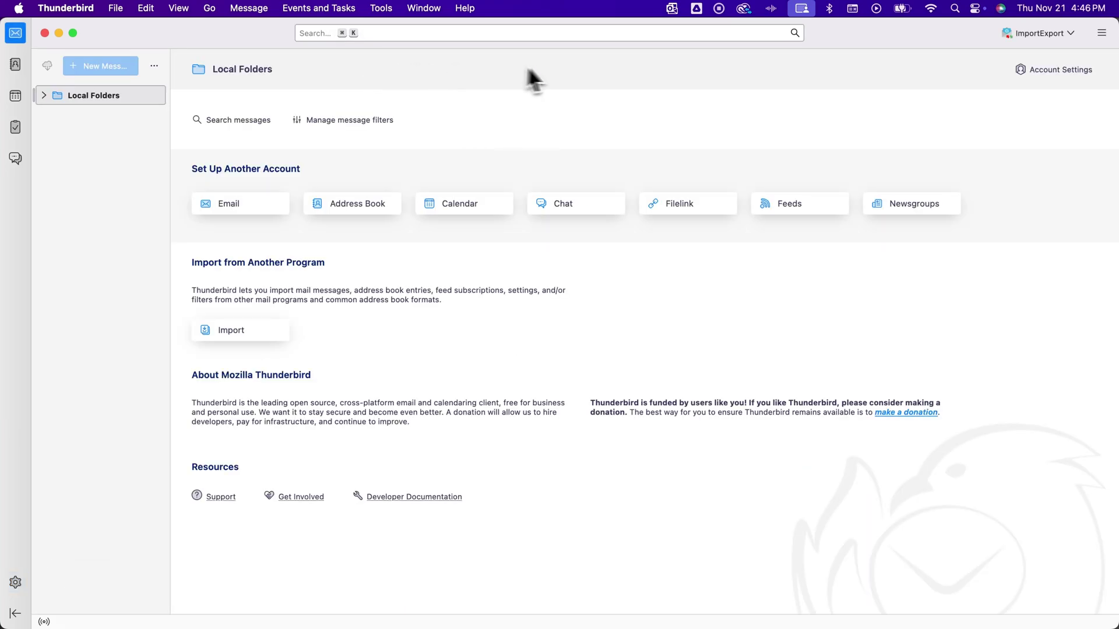
{"action": "left_click", "coordinate": [1043, 34]}
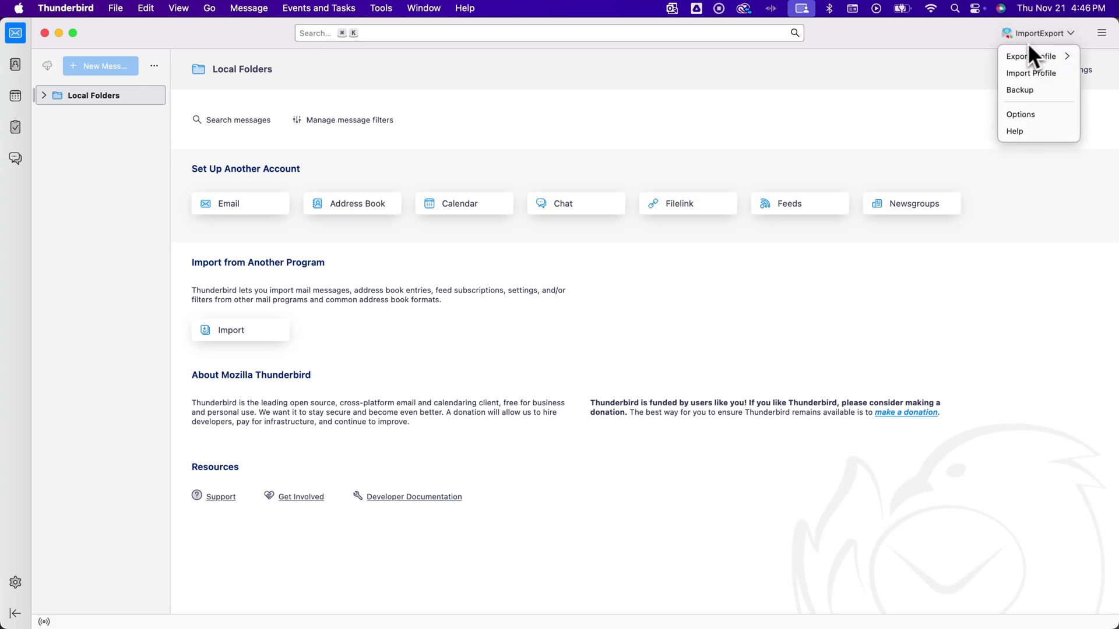
{"action": "left_click", "coordinate": [937, 79]}
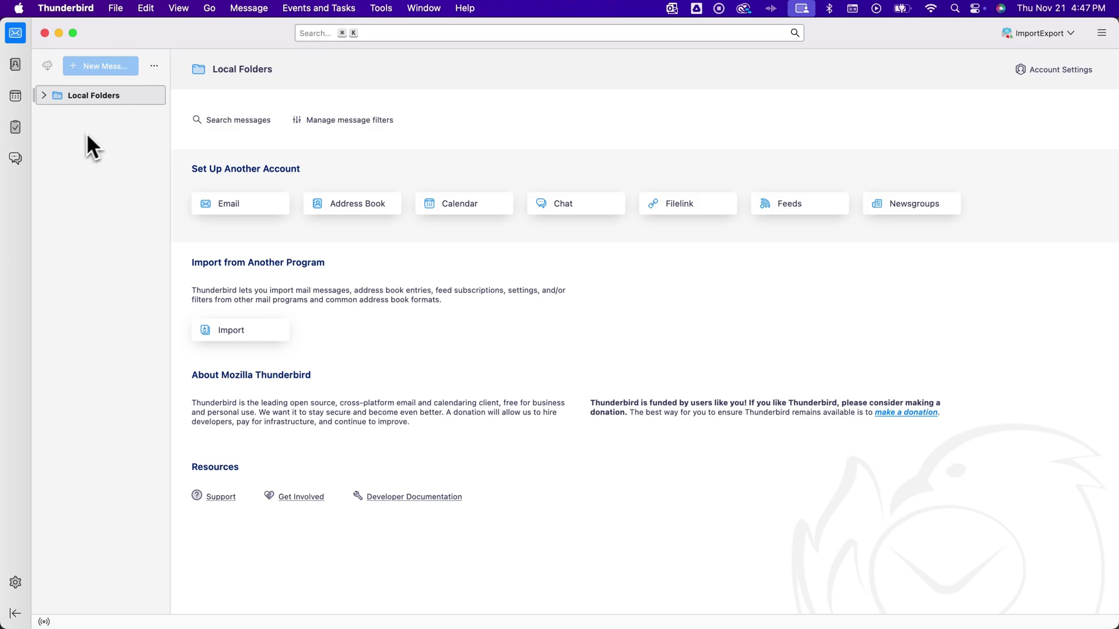
- Create a new feed account named 'Gmail FlippyFin'
{"action": "left_click", "coordinate": [119, 10]}
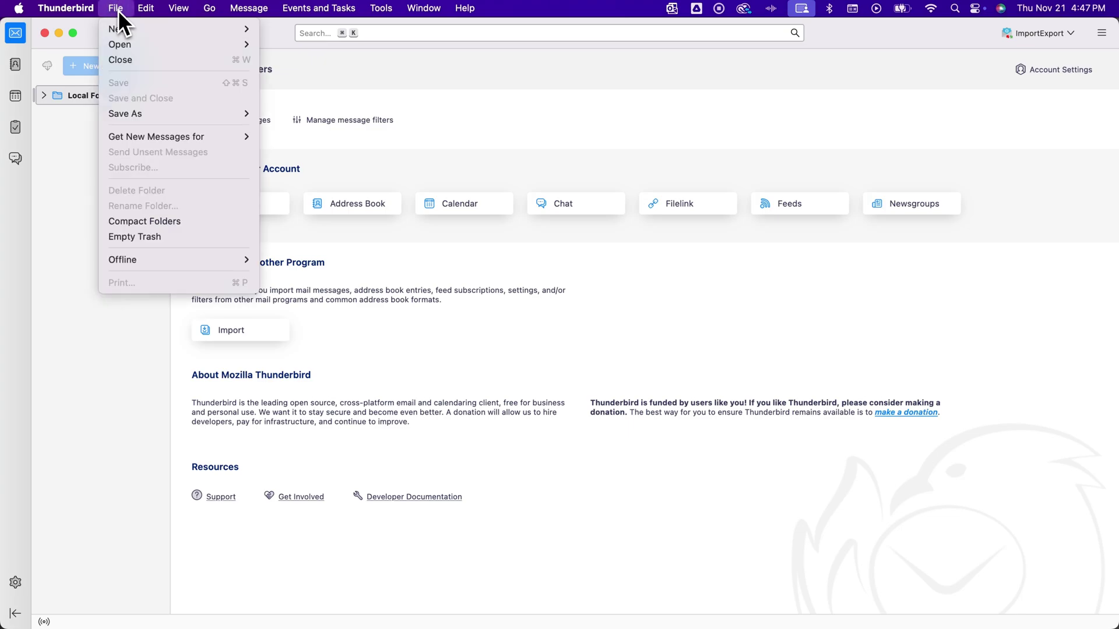
{"action": "mouse_move", "coordinate": [121, 28]}
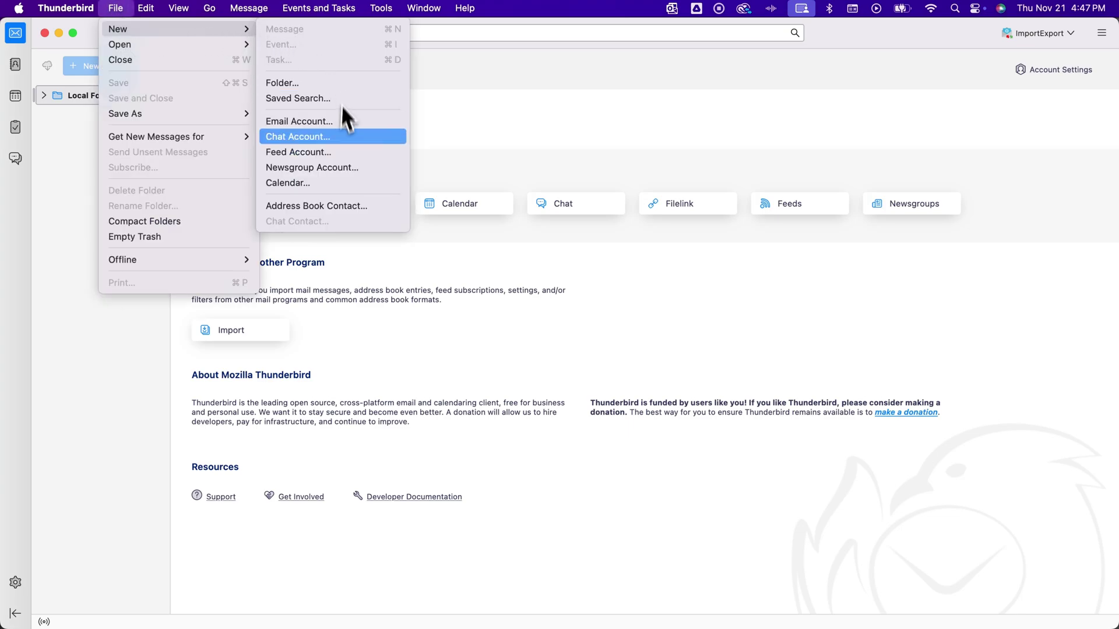
{"action": "left_click", "coordinate": [313, 153]}
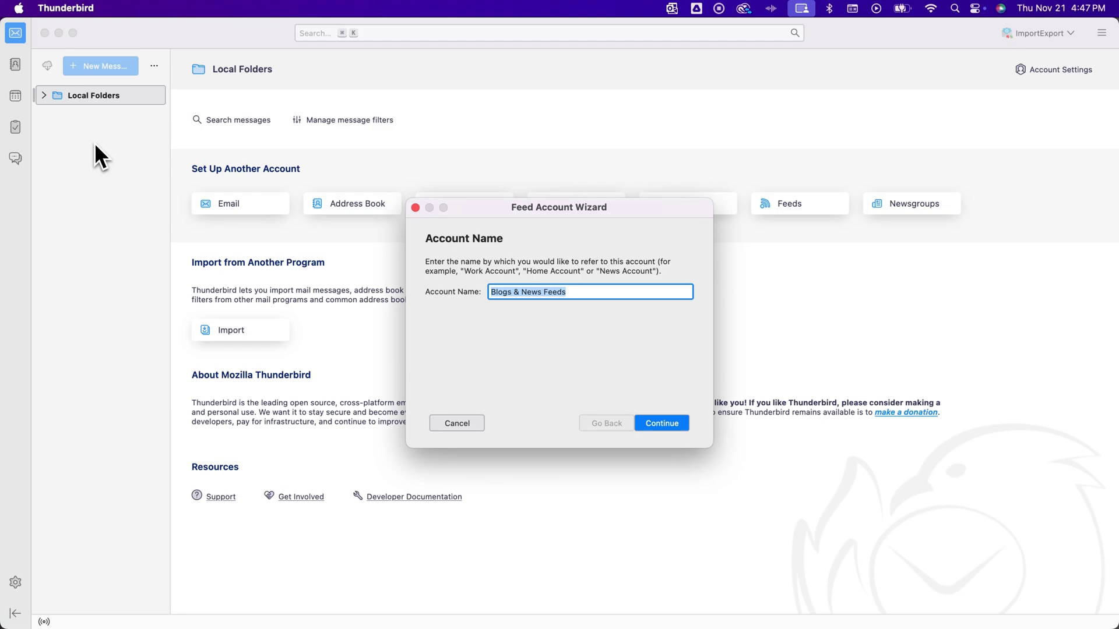
{"action": "type", "text": "Gmail FlippFin"}
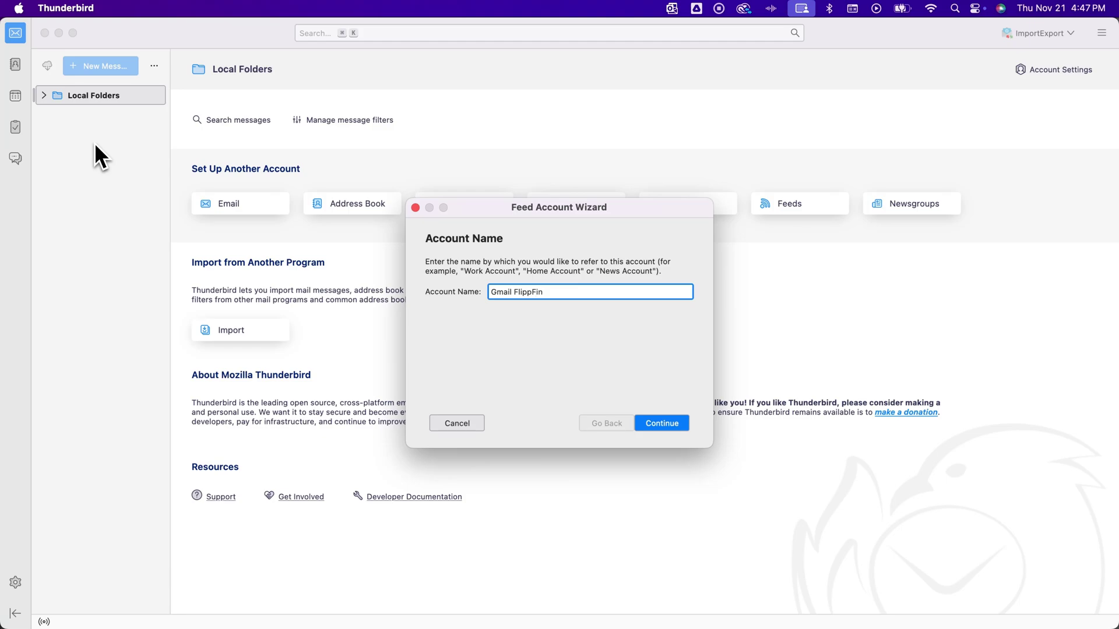
{"action": "type", "text": "y"}
{"action": "left_click", "coordinate": [680, 426]}
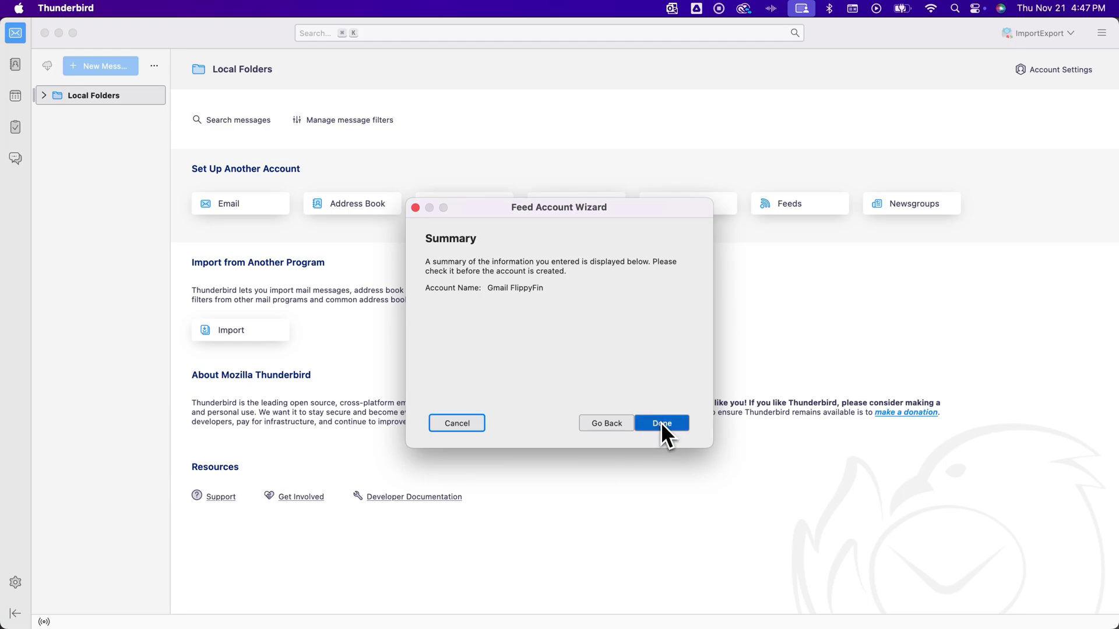
{"action": "left_click", "coordinate": [662, 424]}
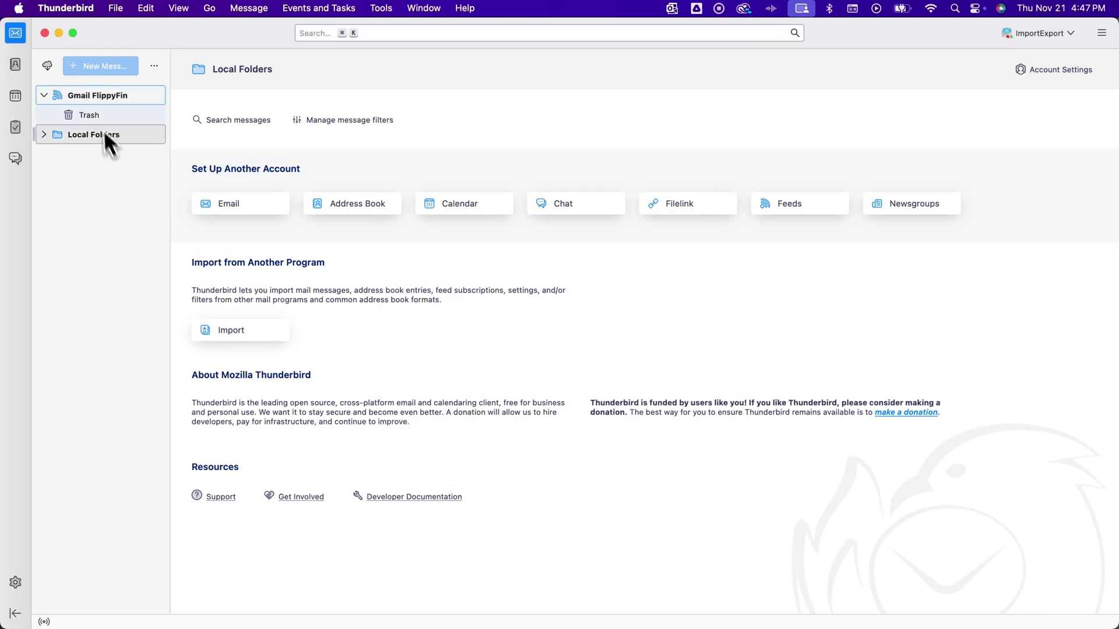
- On the Gmail FlippyFin account, reach ImportExportTools NG > Import mbox Files in the context menu
{"action": "right_click", "coordinate": [111, 97]}
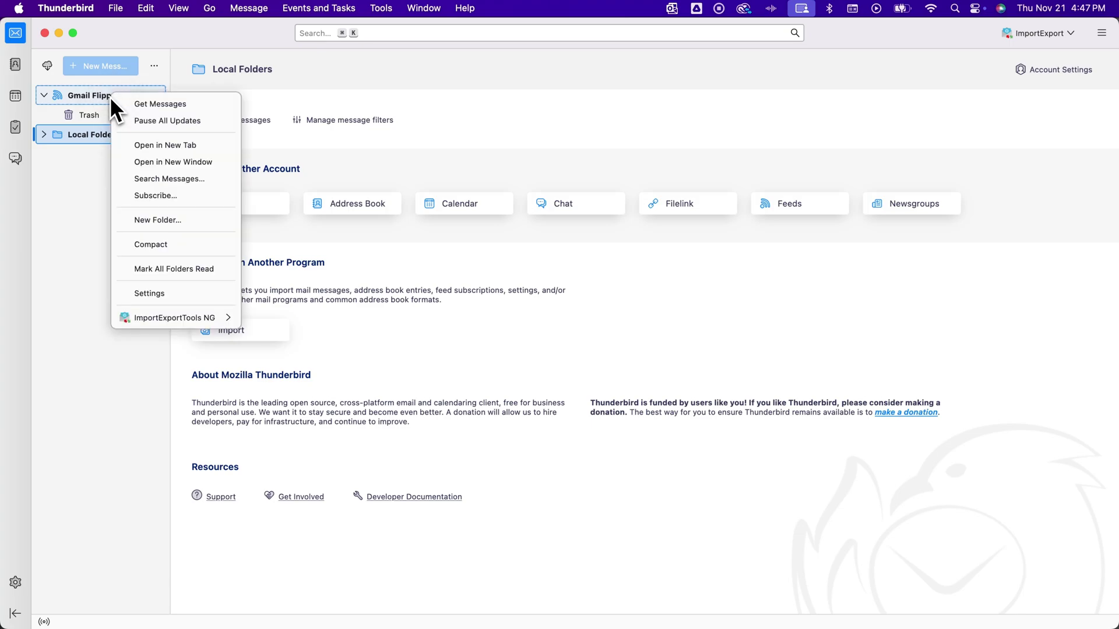
{"action": "mouse_move", "coordinate": [176, 314]}
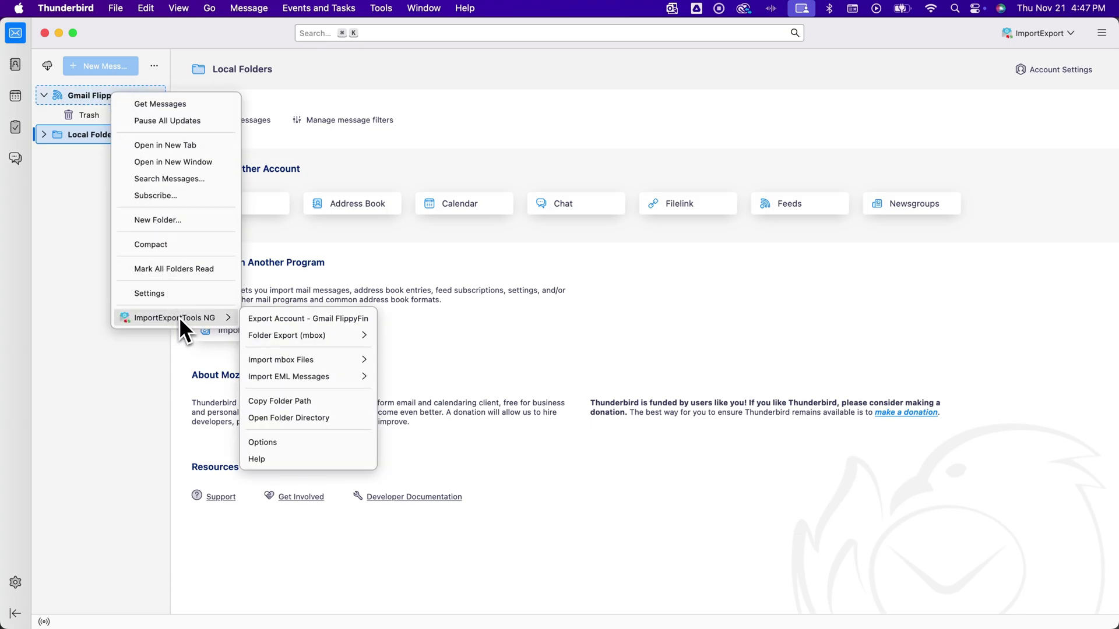
{"action": "mouse_move", "coordinate": [295, 363]}
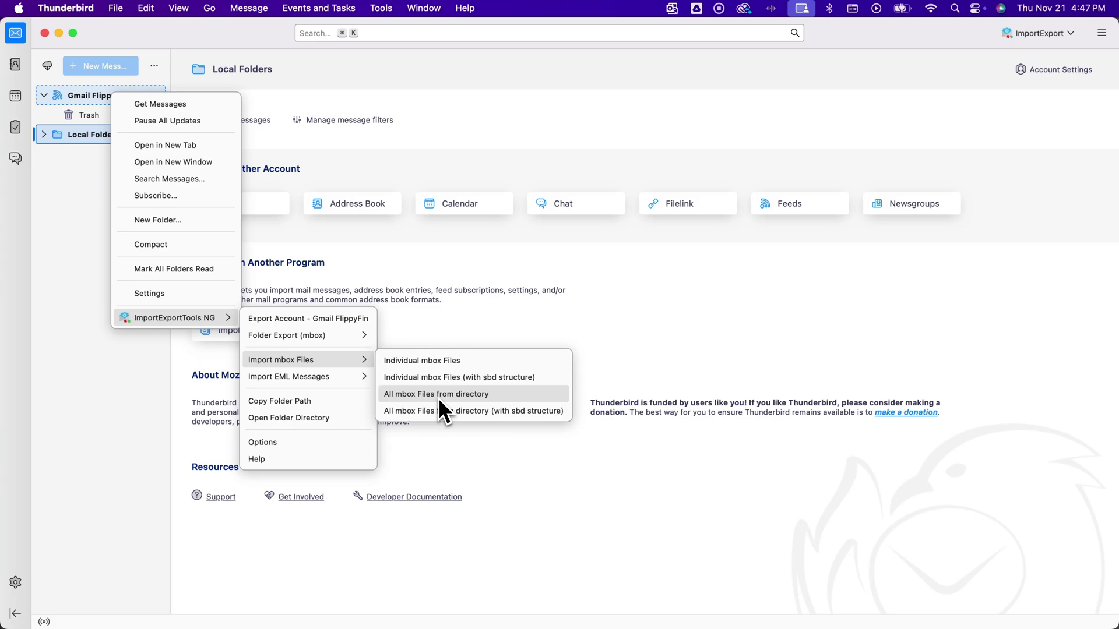
- Pick the 31.5 MB 'All mail Including Spam and Trash.mbox' from the Takeout Mail folder
{"action": "left_click", "coordinate": [429, 361]}
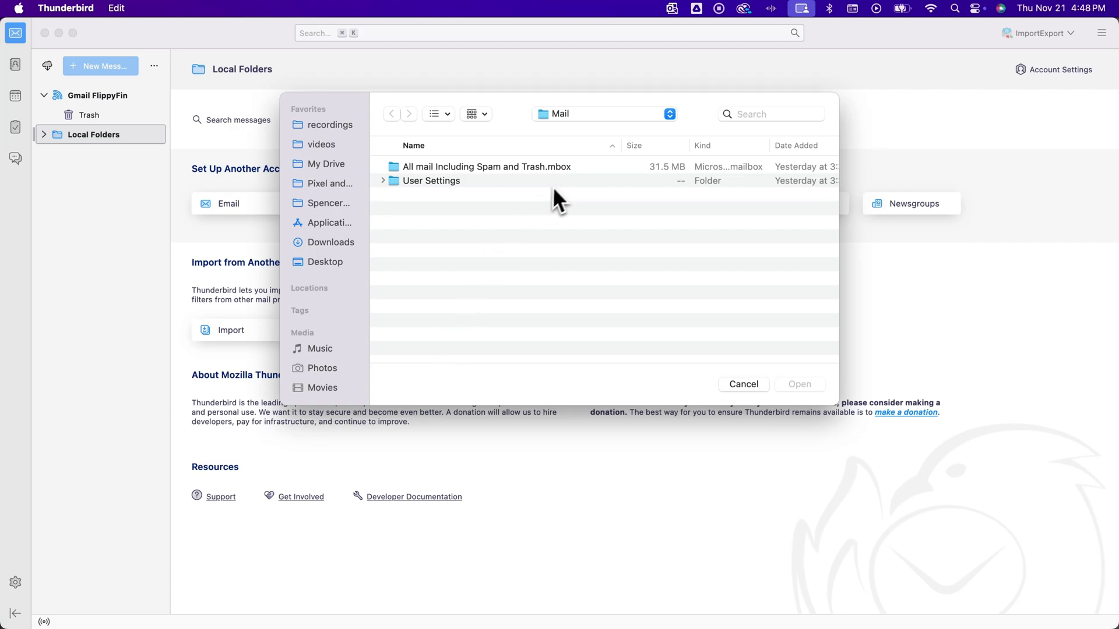
{"action": "left_click", "coordinate": [586, 116]}
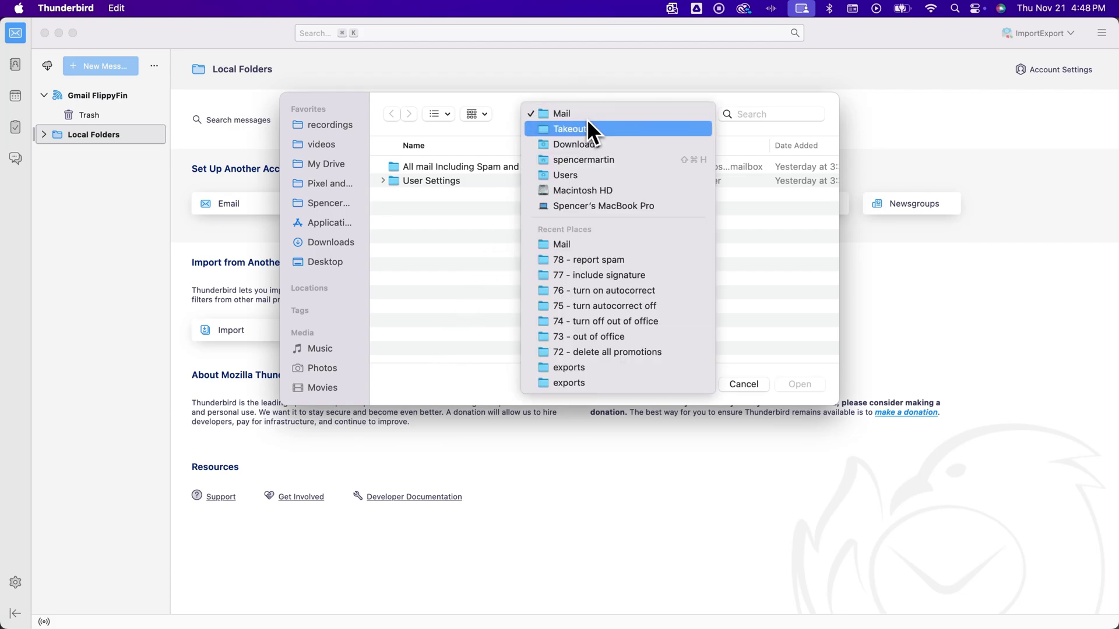
{"action": "left_click", "coordinate": [582, 130]}
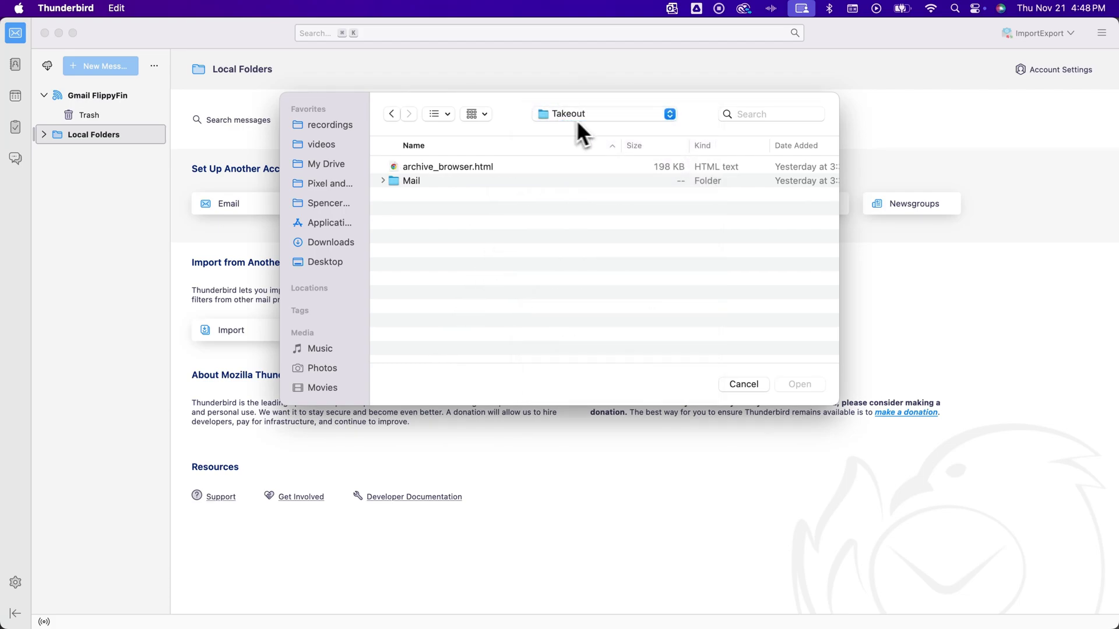
{"action": "left_click", "coordinate": [586, 118]}
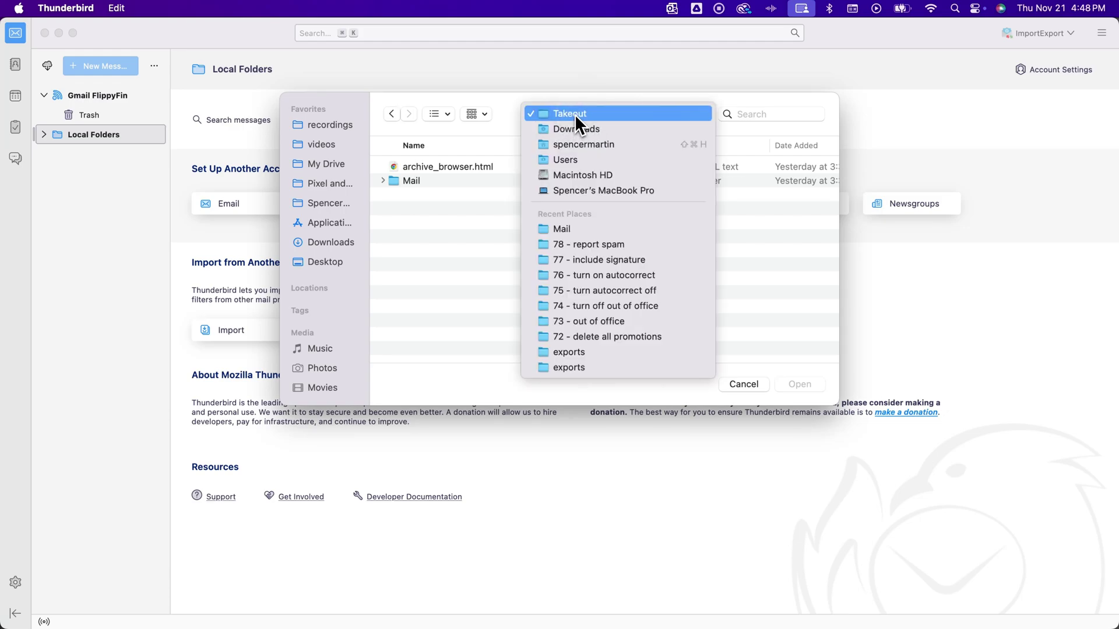
{"action": "left_click", "coordinate": [574, 114]}
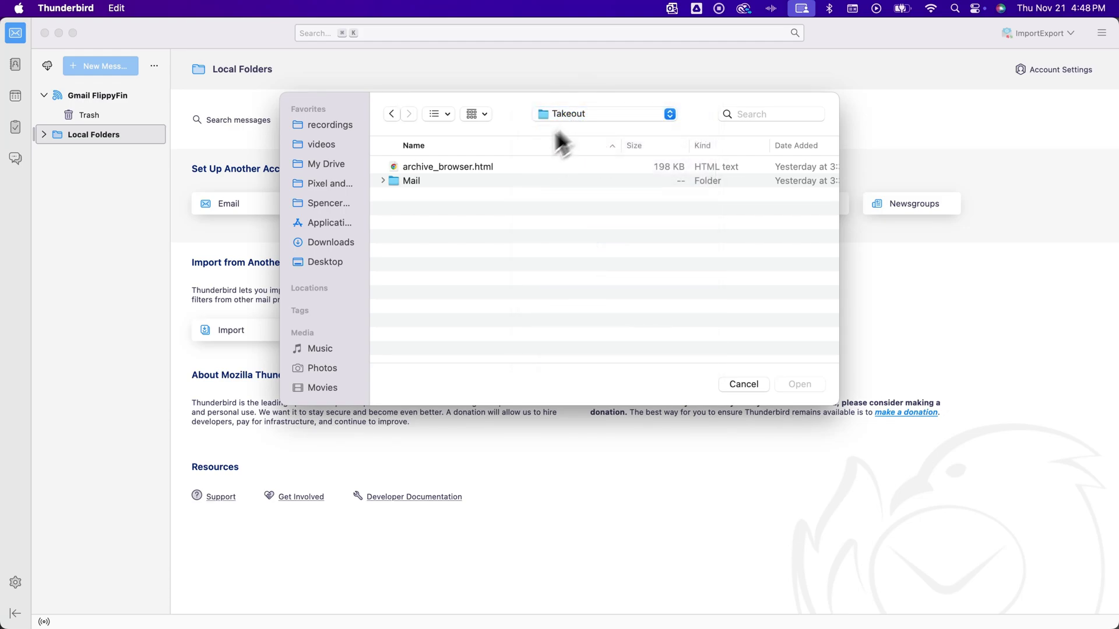
{"action": "double_click", "coordinate": [417, 180]}
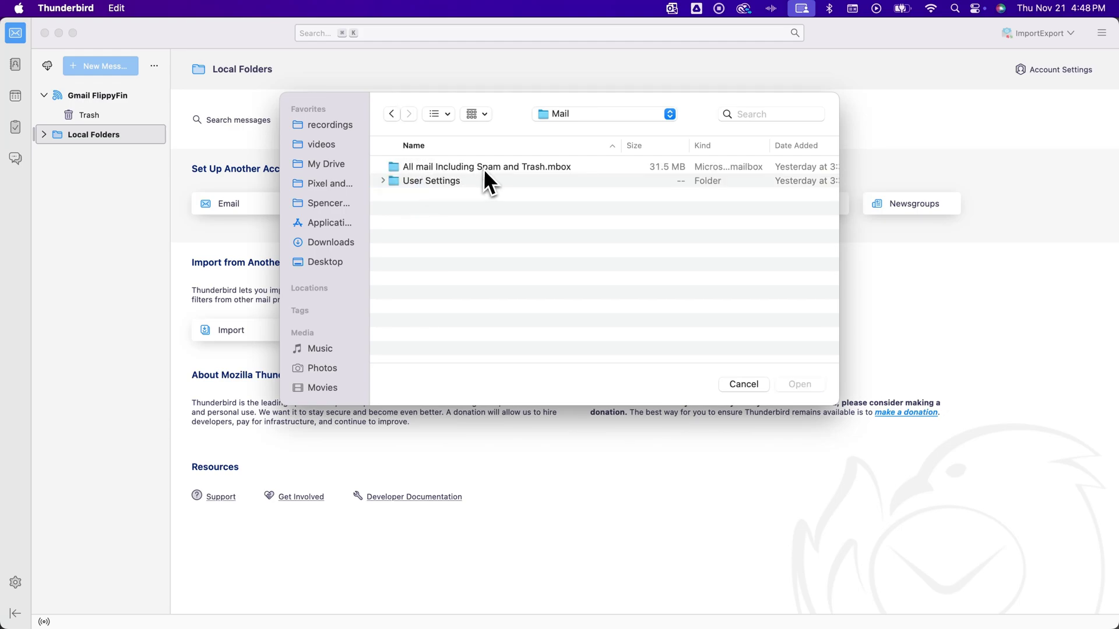
{"action": "left_click", "coordinate": [542, 166]}
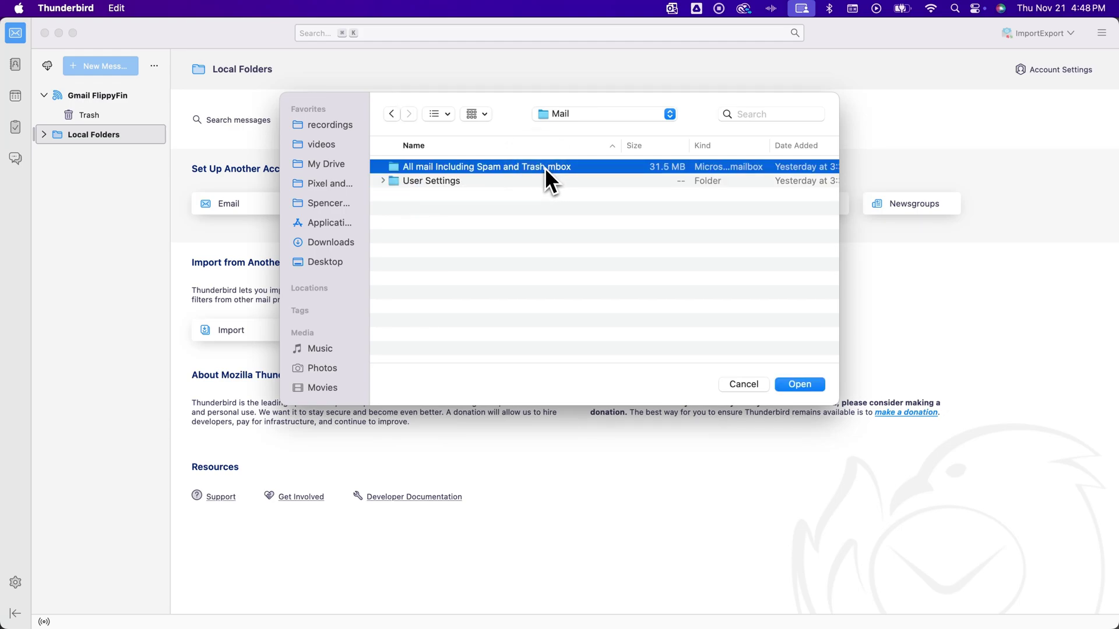
{"action": "left_click", "coordinate": [392, 116]}
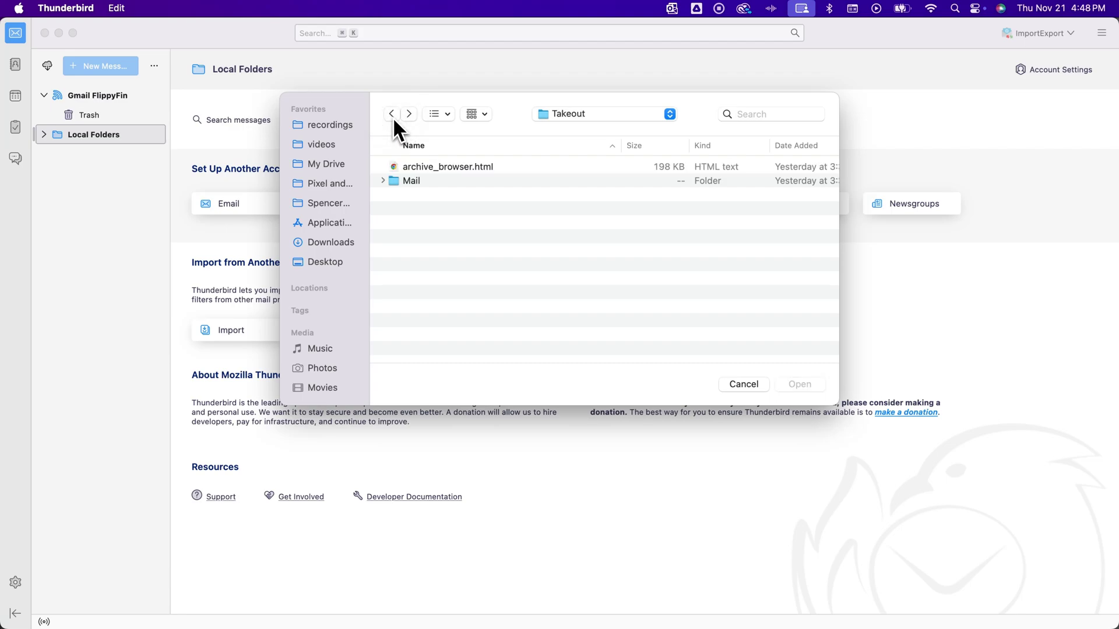
{"action": "left_click", "coordinate": [409, 183]}
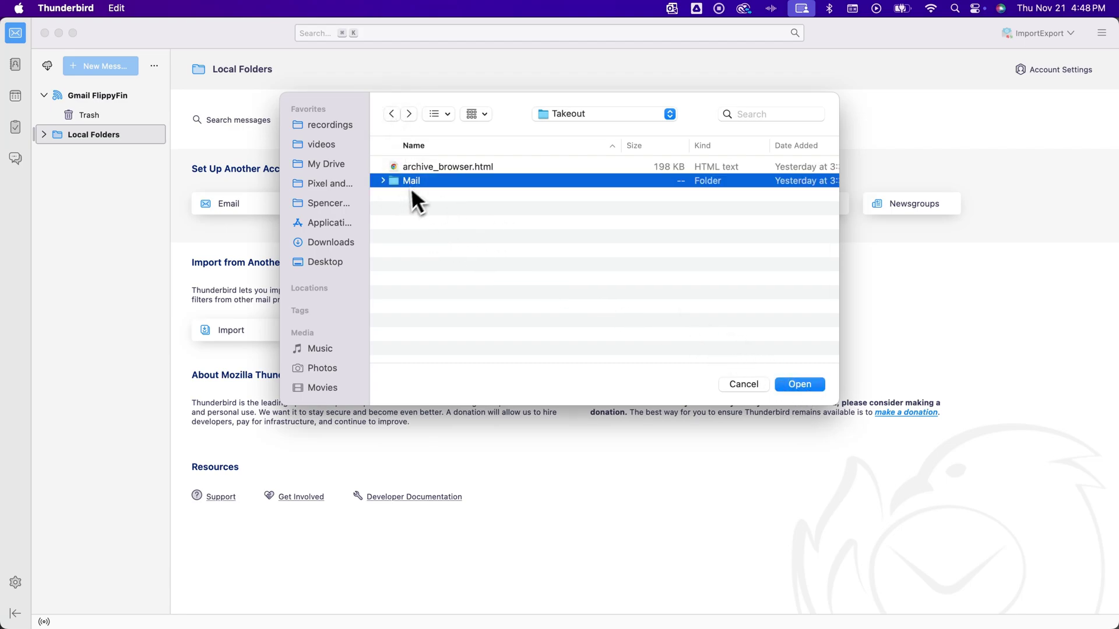
{"action": "double_click", "coordinate": [418, 181]}
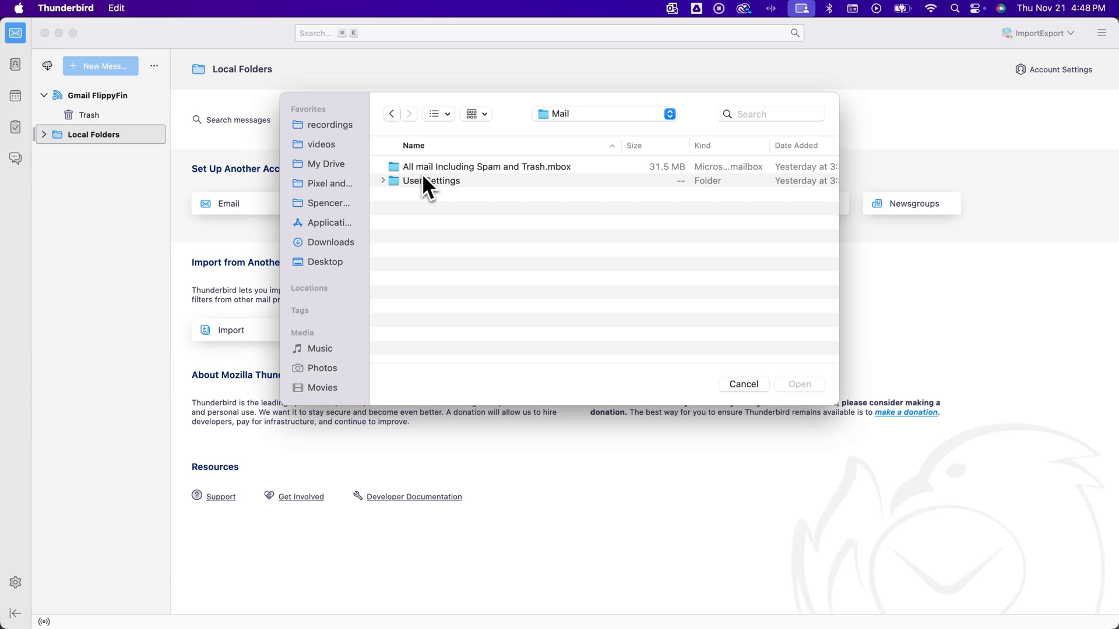
{"action": "left_click", "coordinate": [472, 166]}
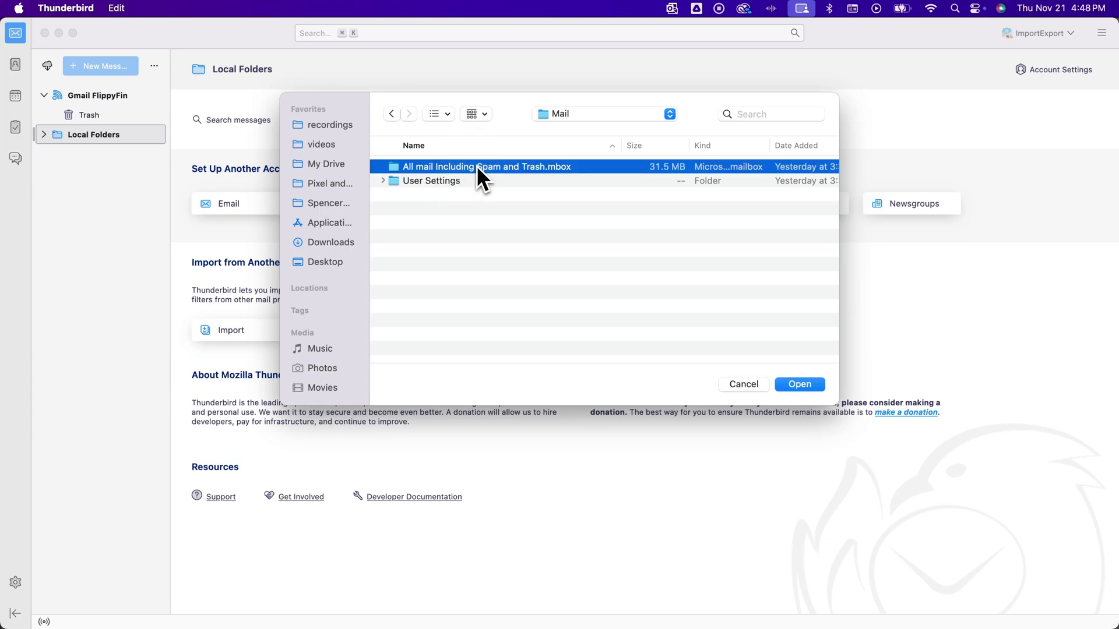
- Import the mbox and open the new 444-message 'All mail Including Spam and Trash' folder
{"action": "left_click", "coordinate": [800, 385]}
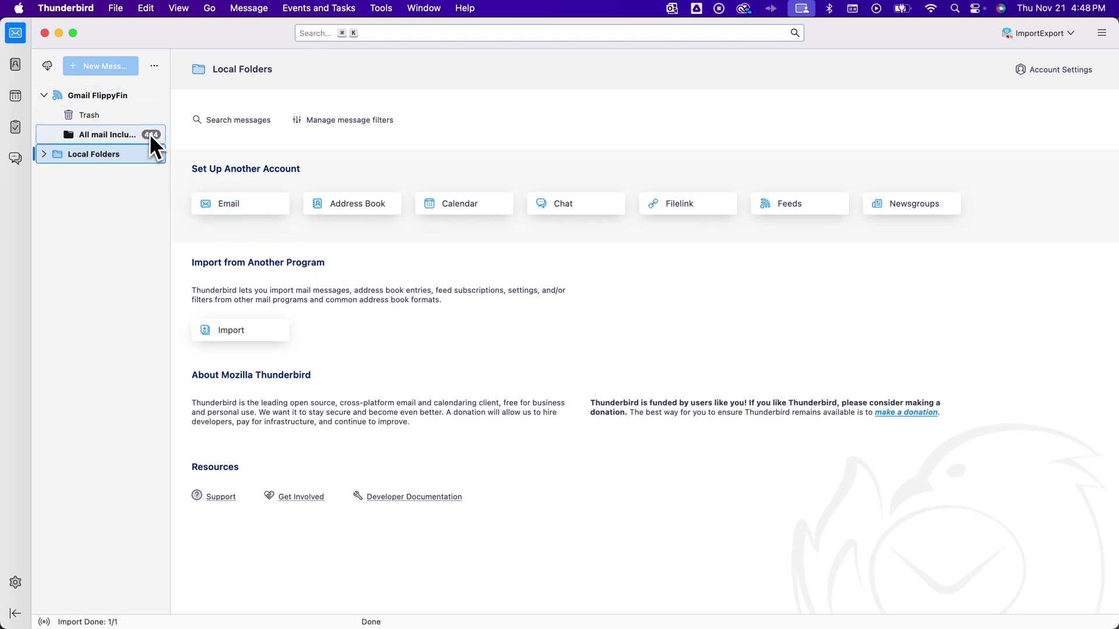
{"action": "left_click", "coordinate": [116, 134]}
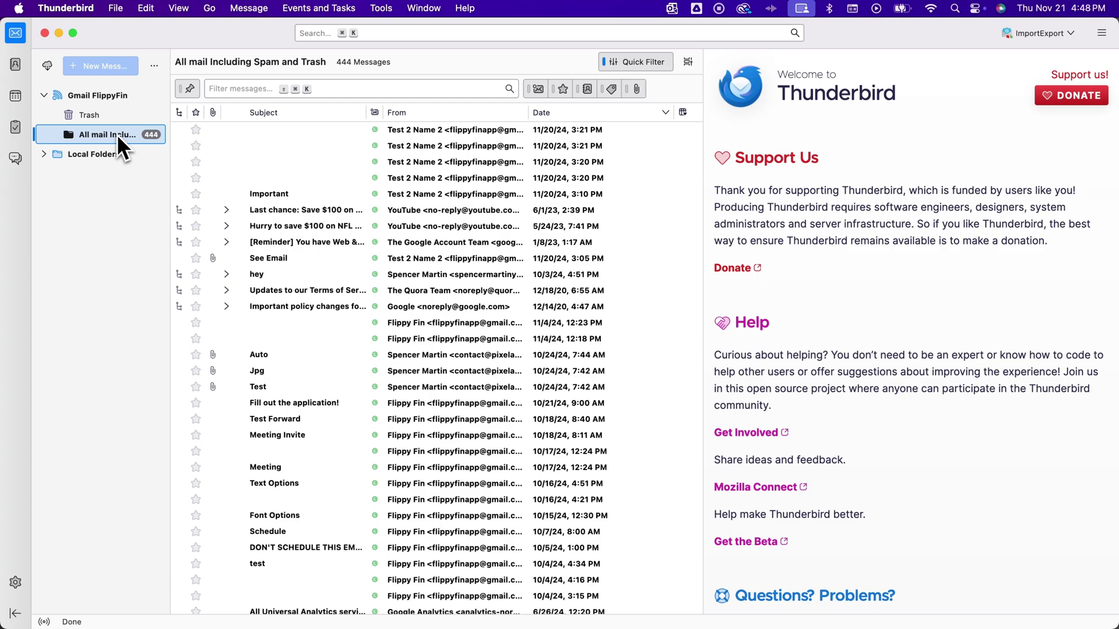
- Sort the messages by the From column, ending in ascending order
{"action": "left_click", "coordinate": [446, 114]}
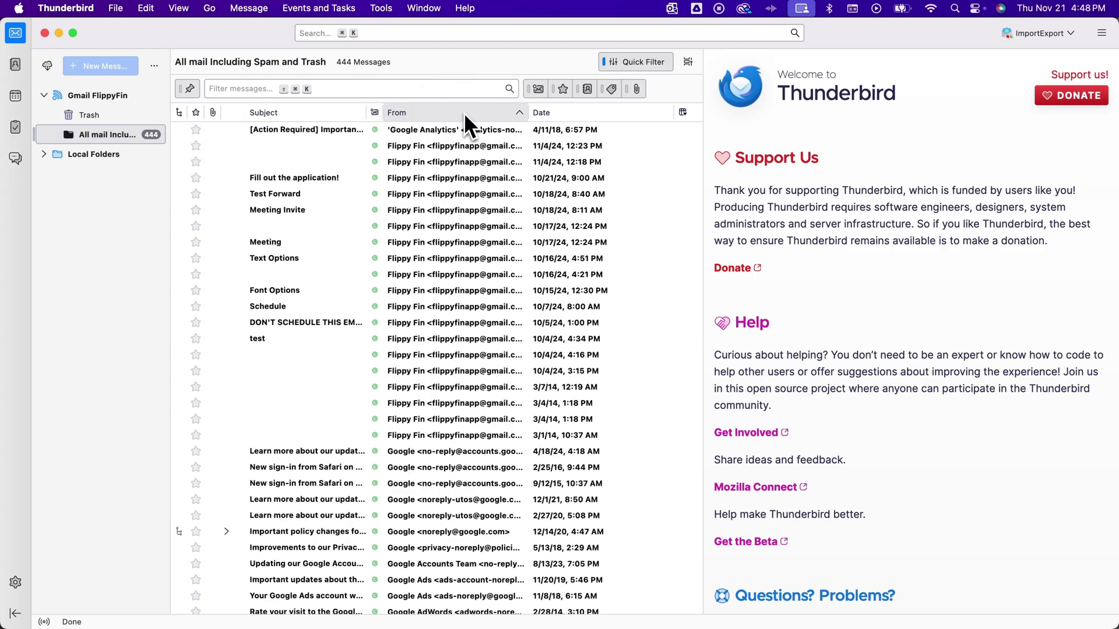
{"action": "left_click", "coordinate": [468, 113]}
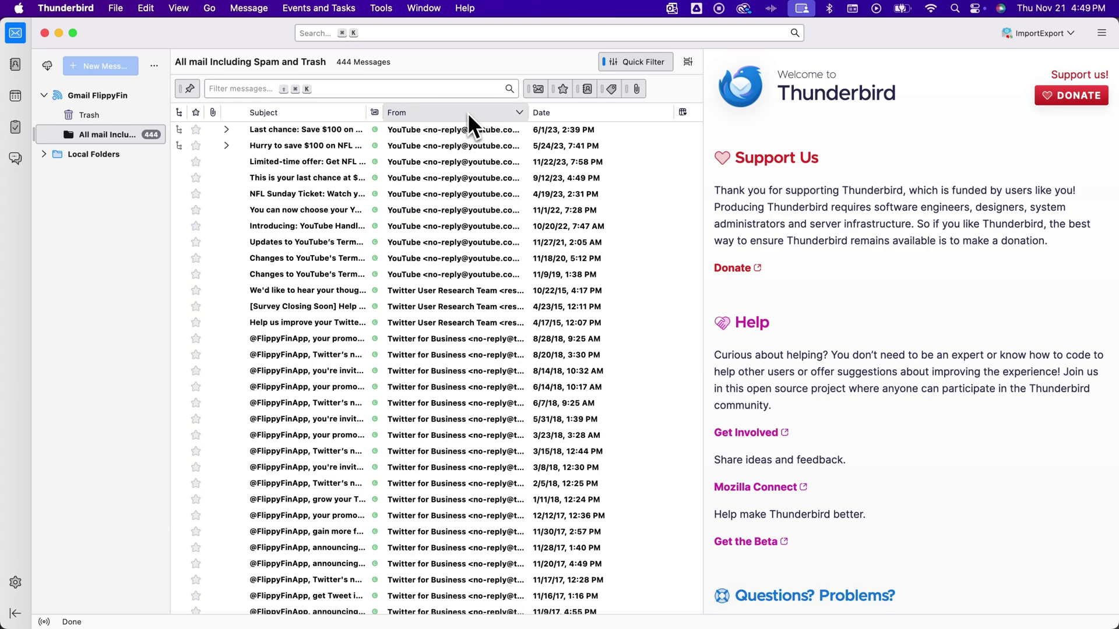
{"action": "left_click", "coordinate": [468, 113]}
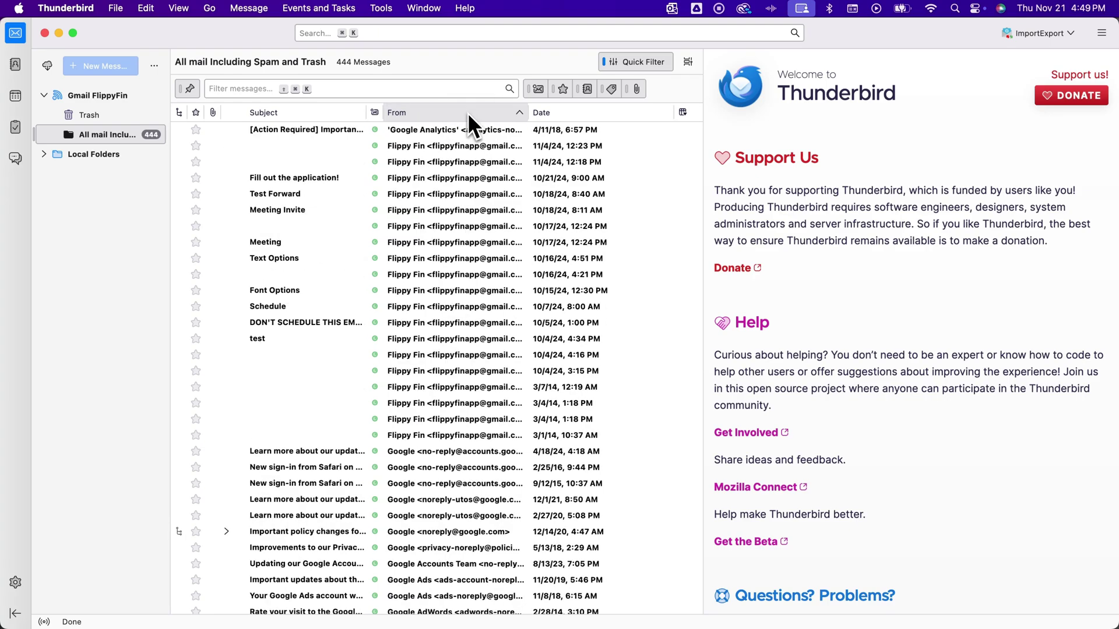